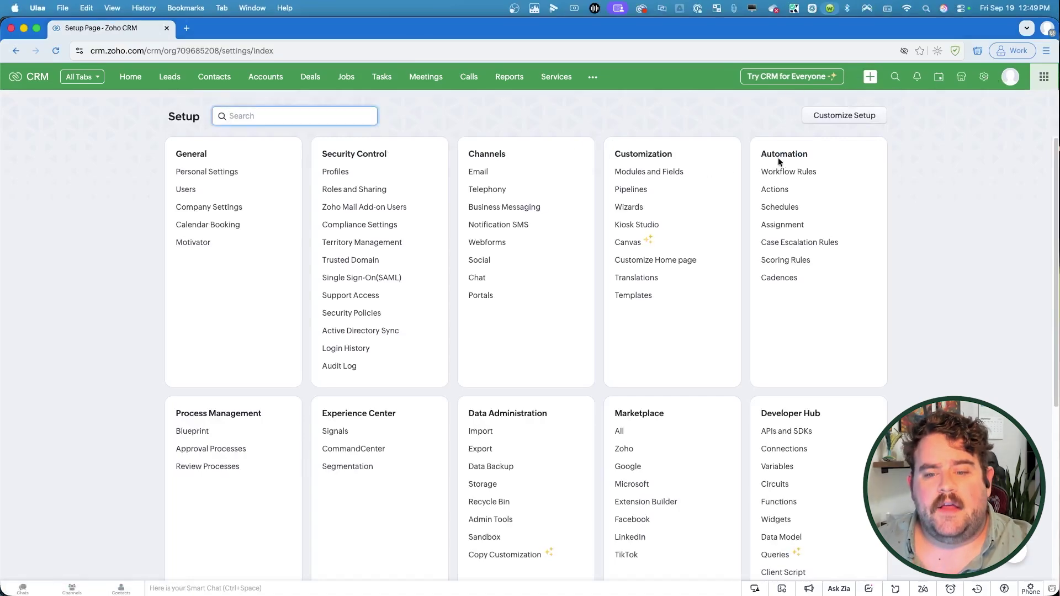
Go to Automation > Assignment in Setup and view the empty Thresholds page
click(795, 228)
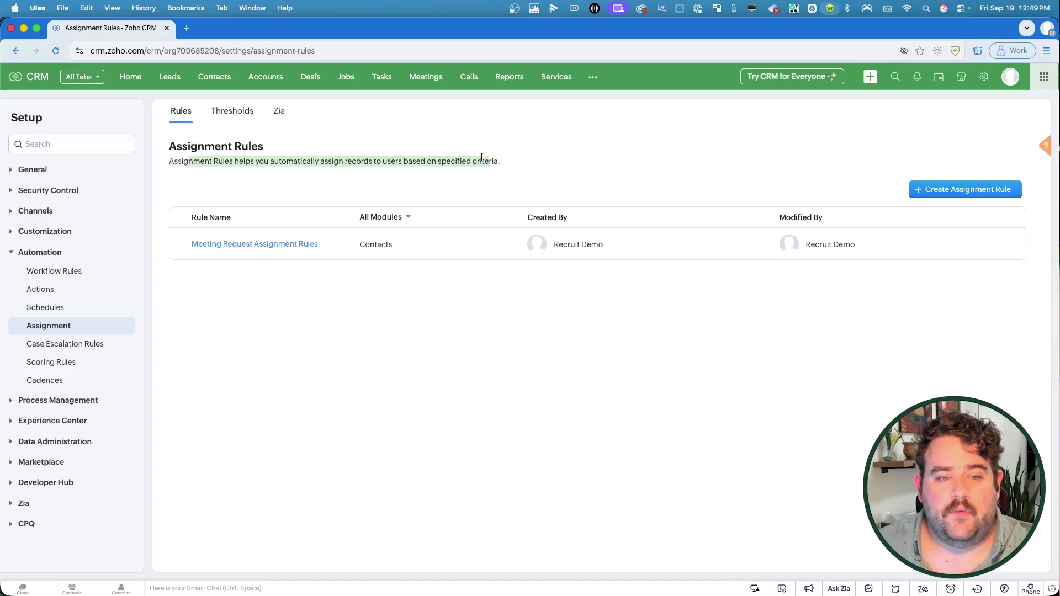
click(223, 114)
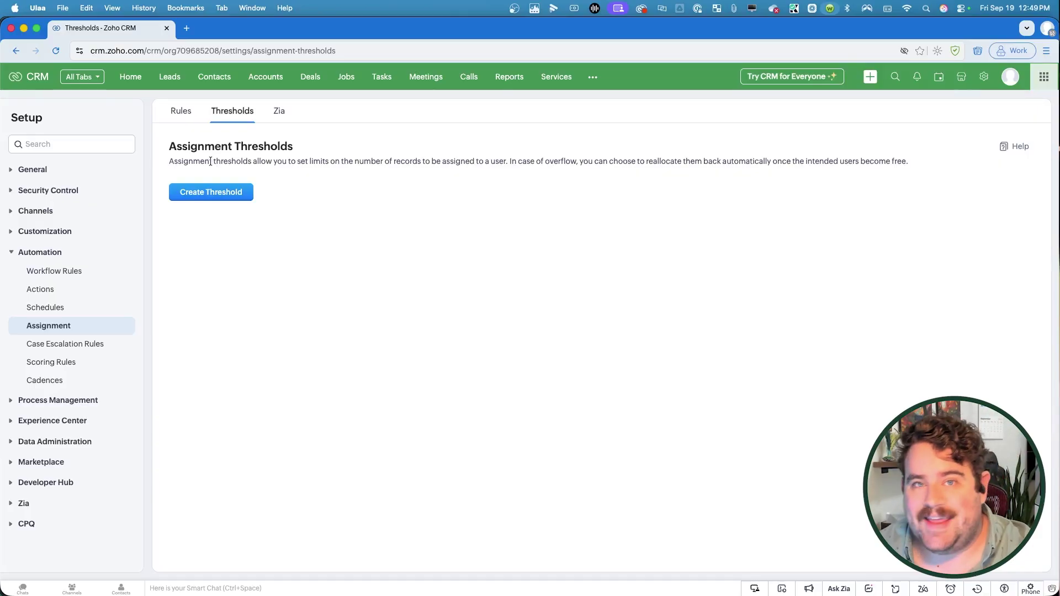
Open Zia's suggested-owner settings and keep Leads as the prediction module
click(282, 110)
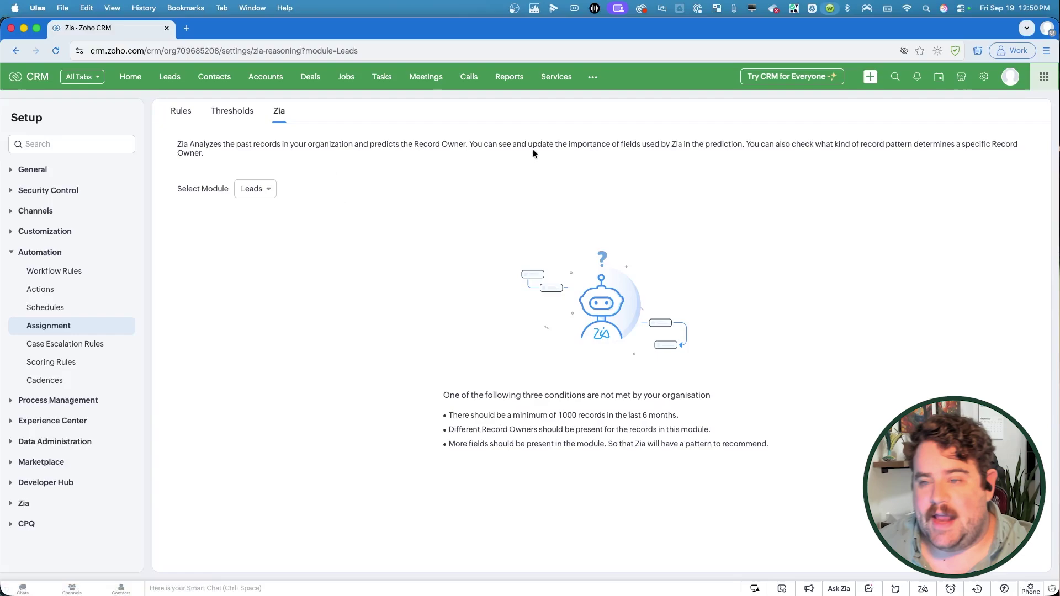
click(264, 189)
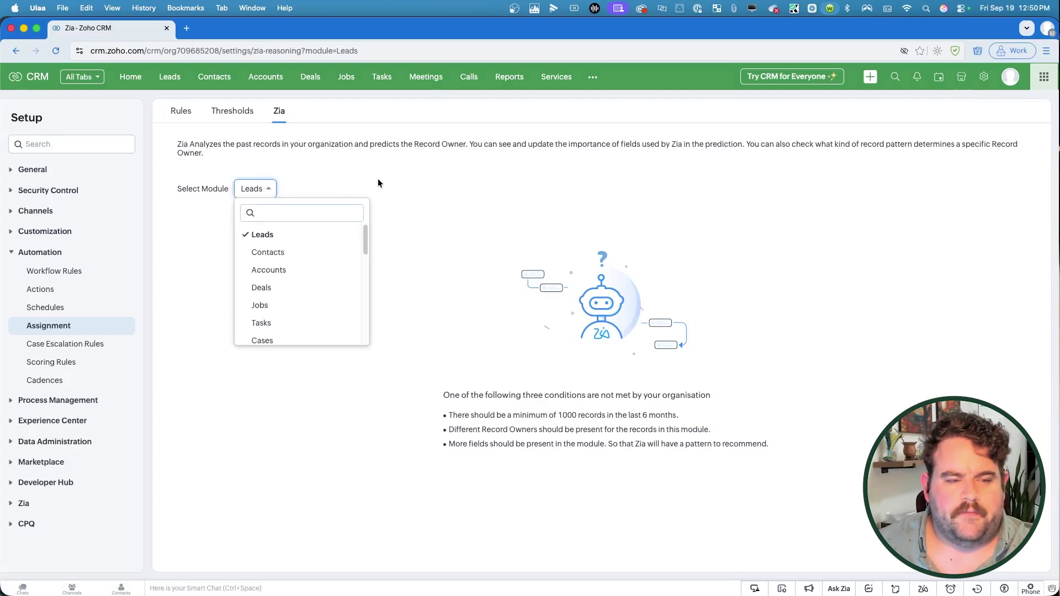
click(378, 180)
click(268, 188)
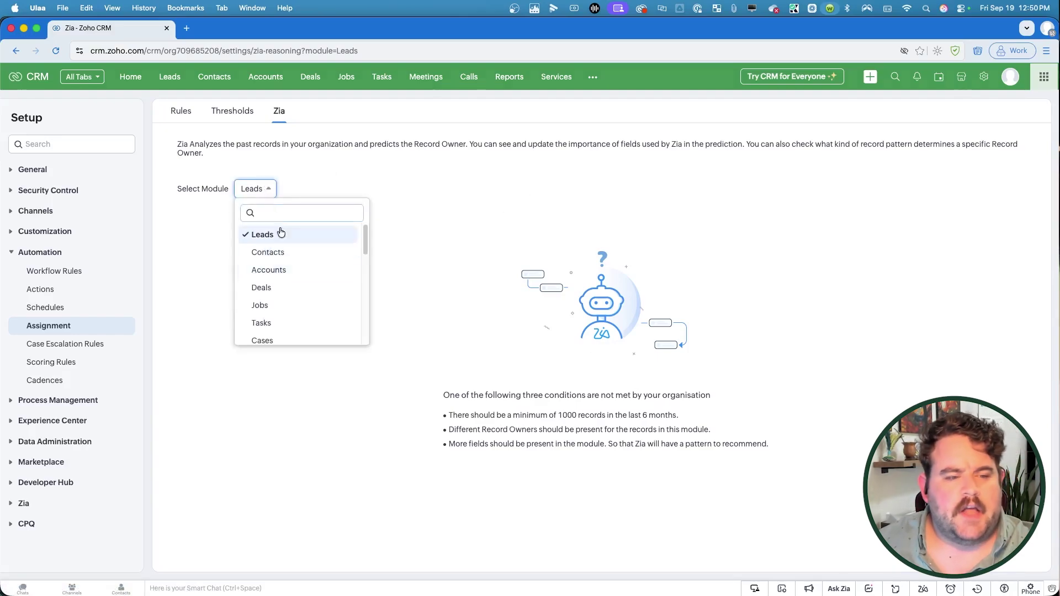
click(373, 178)
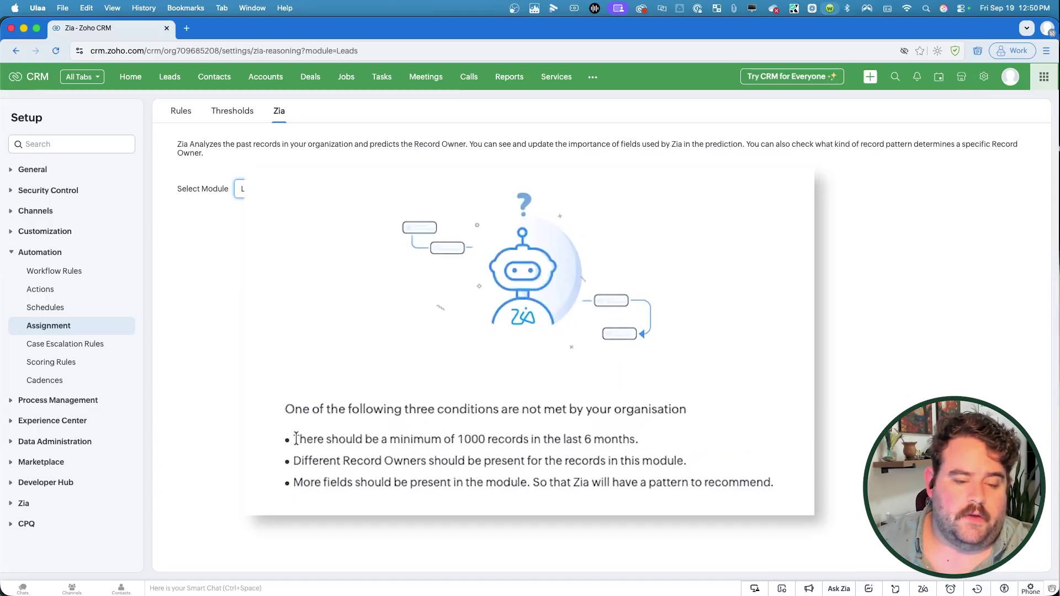
Highlight Zia's three data requirements: 1000 records, different owners, and more fields
drag(234, 451, 624, 464)
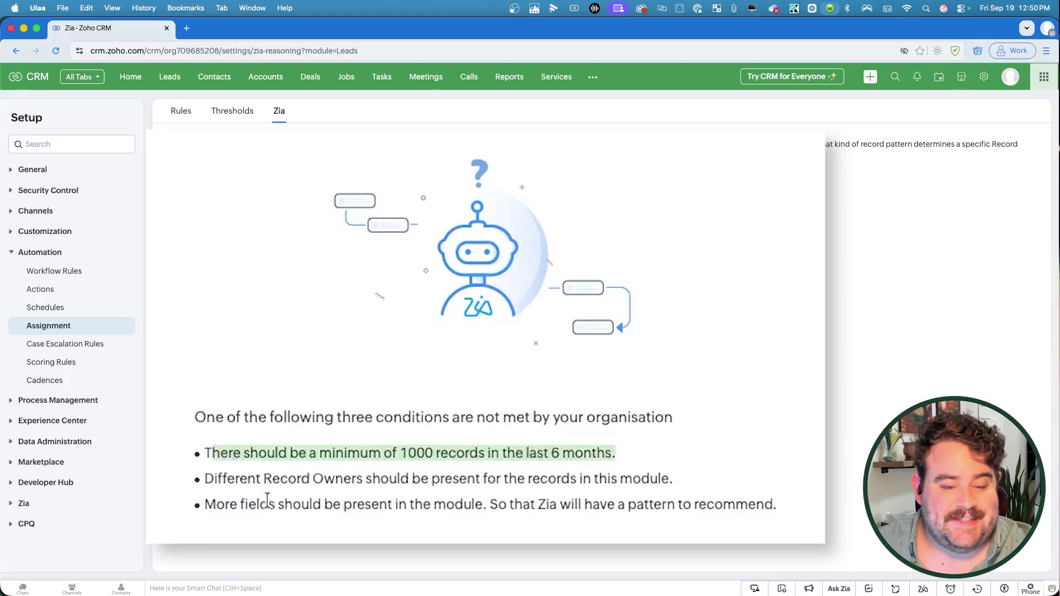
drag(218, 481, 671, 485)
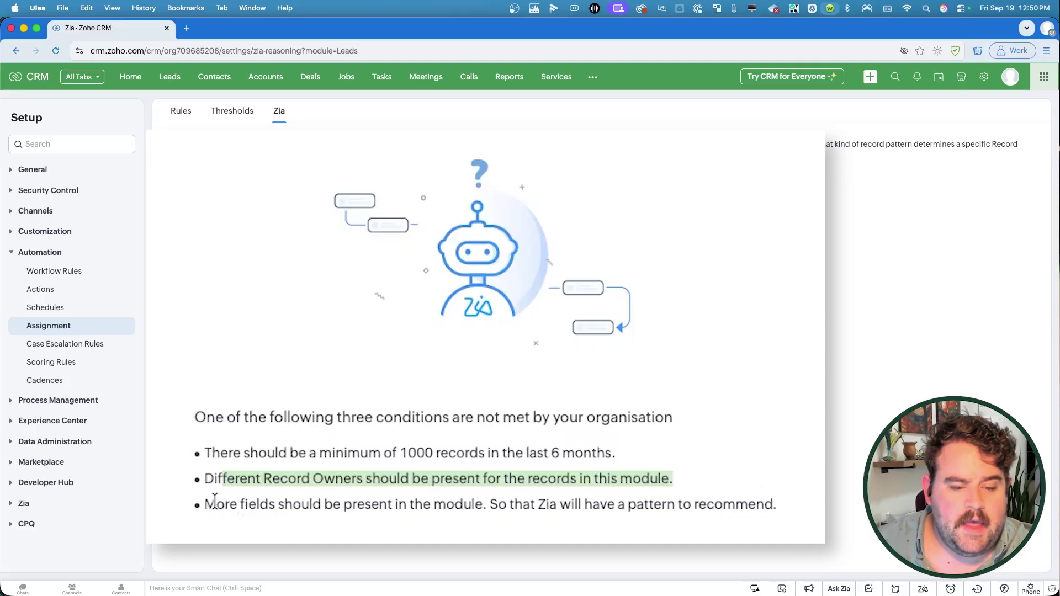
drag(215, 501, 784, 518)
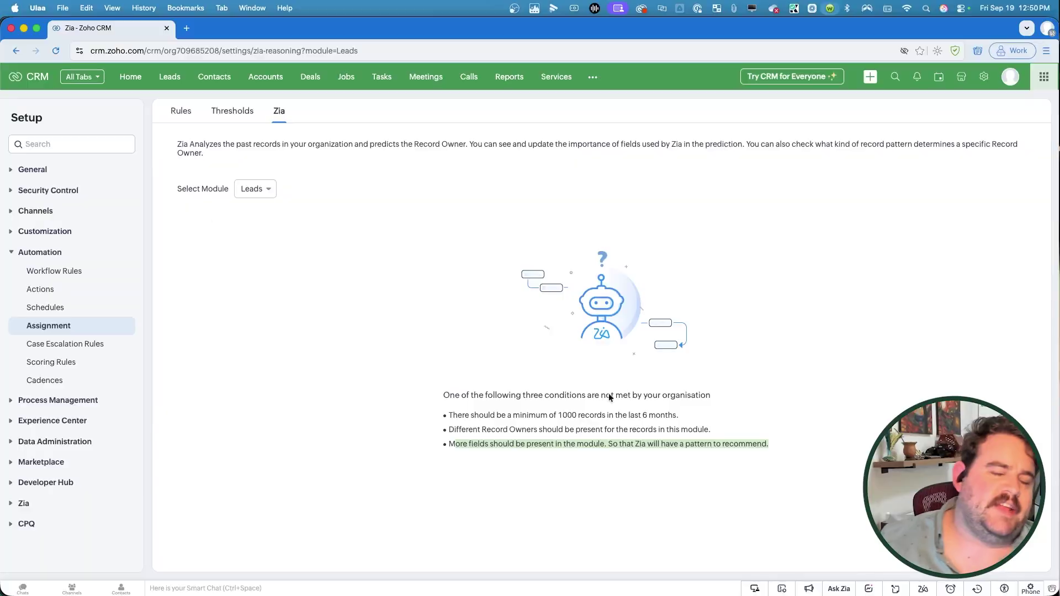
From the Rules list, create a Leads assignment rule named 'Round Robin Assignment' and continue
click(182, 113)
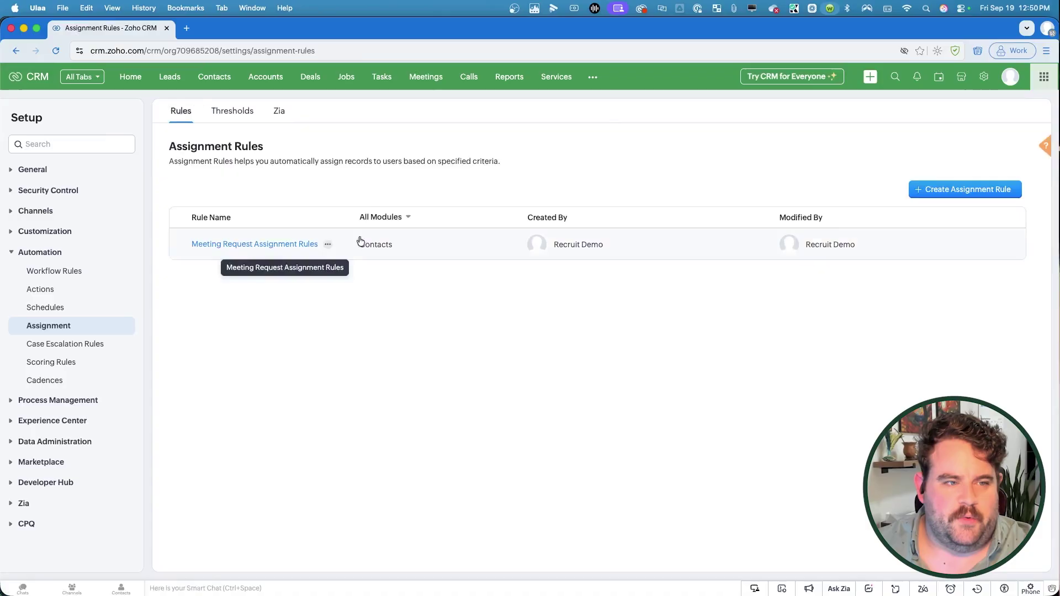
click(941, 191)
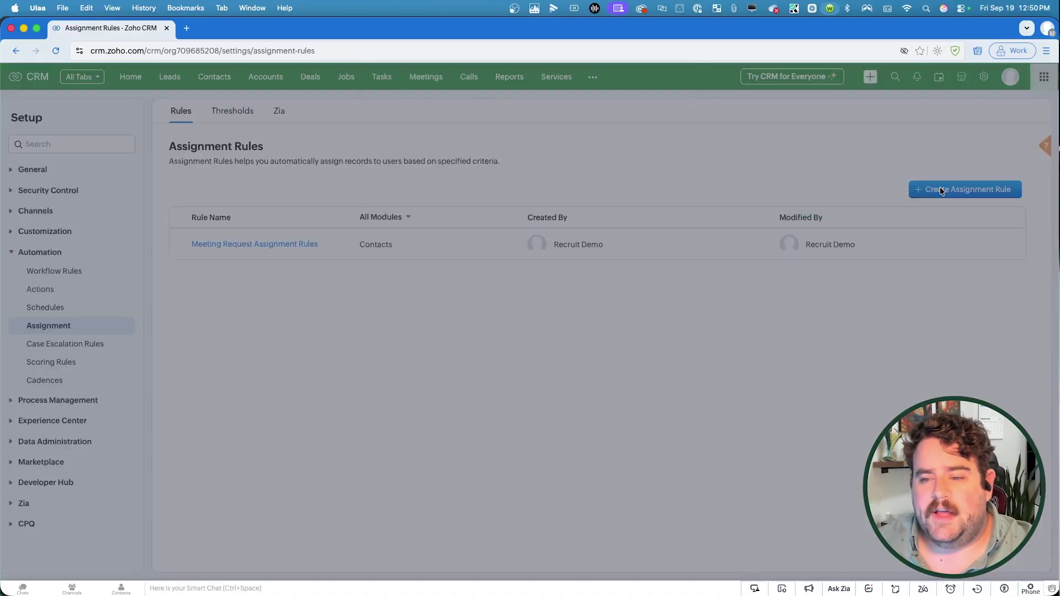
click(509, 138)
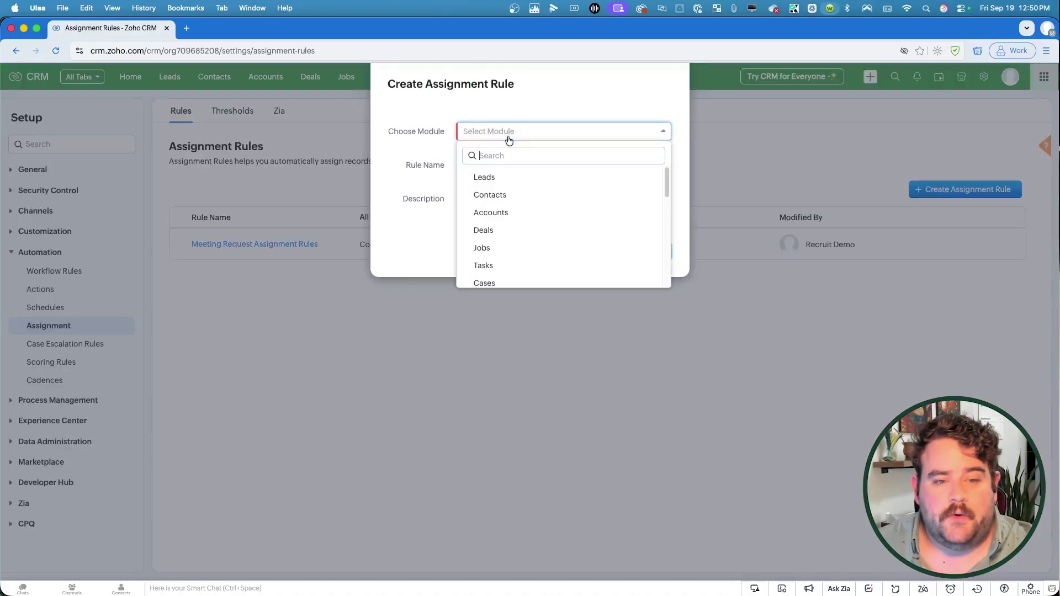
click(505, 183)
click(493, 168)
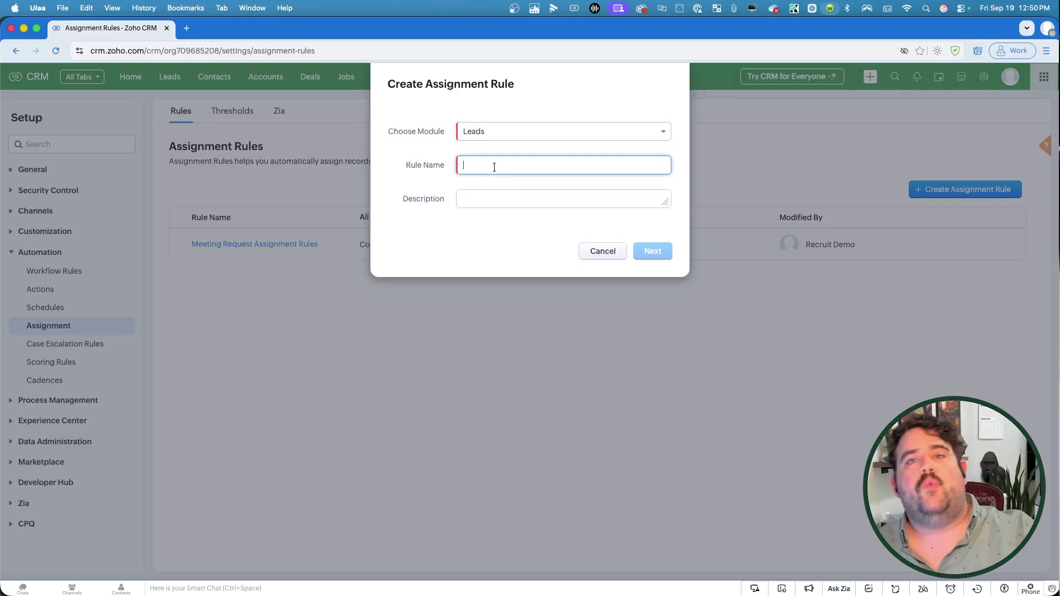
text(Round )
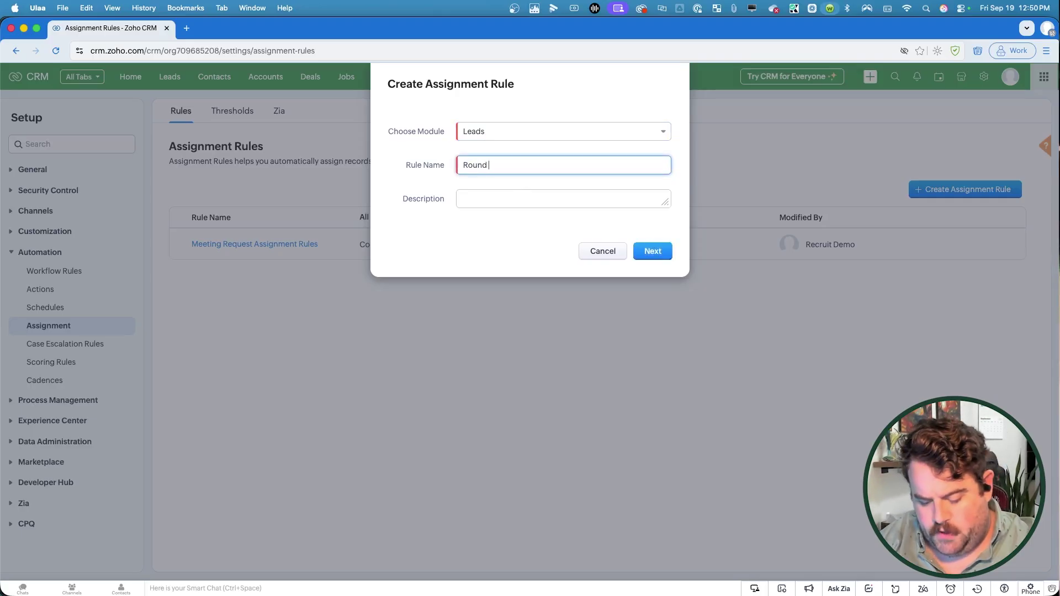
text(Robin Assignment)
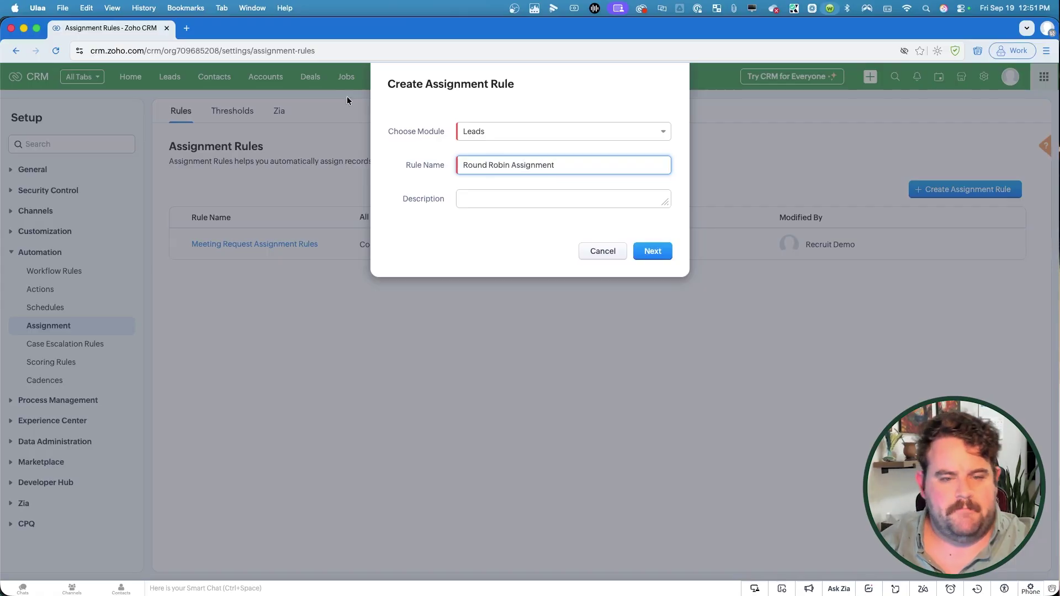
click(654, 250)
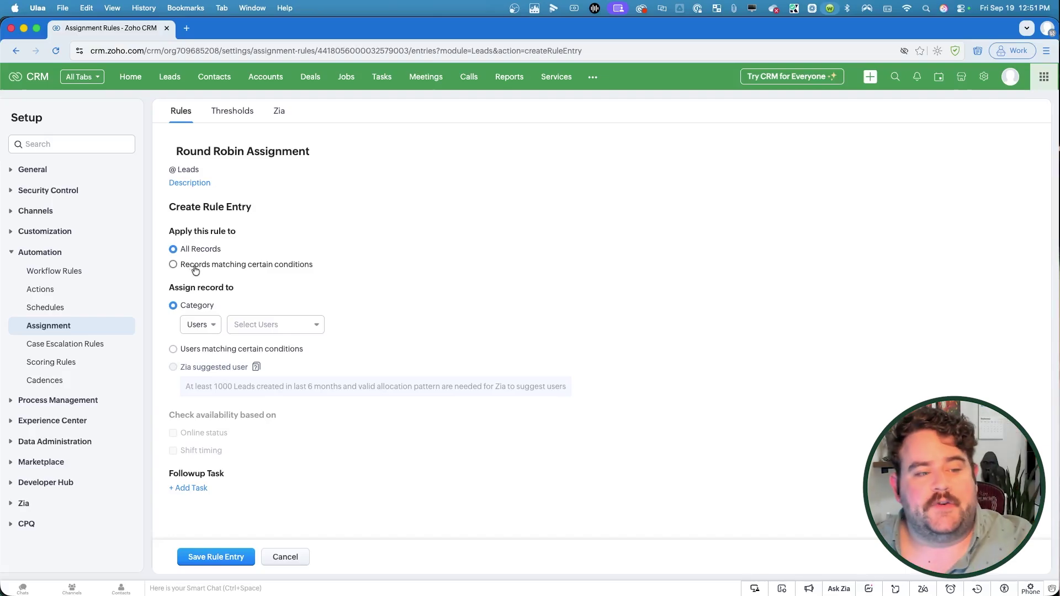
click(194, 265)
click(196, 251)
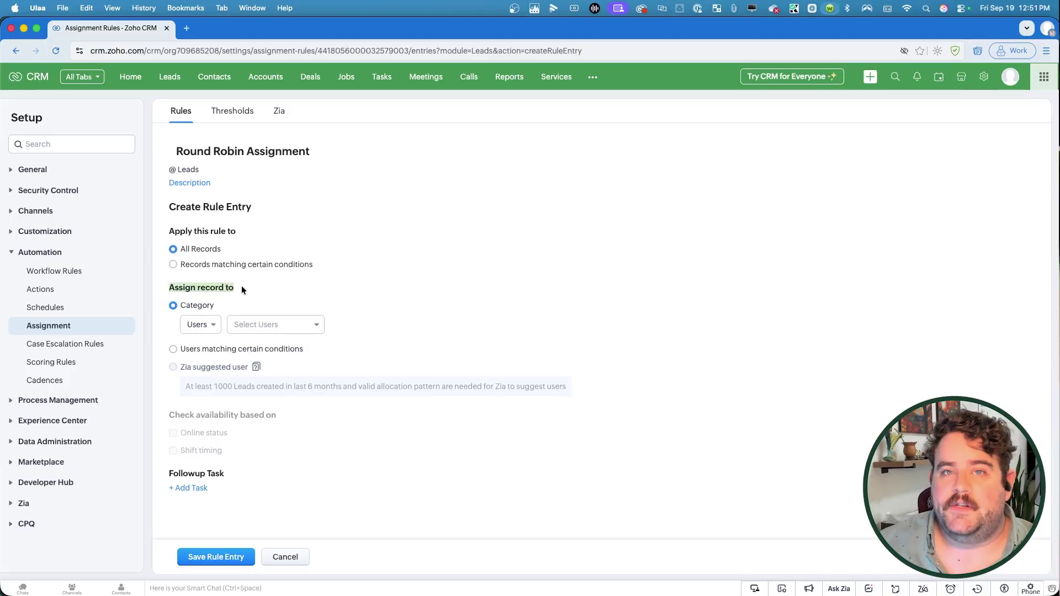
click(201, 326)
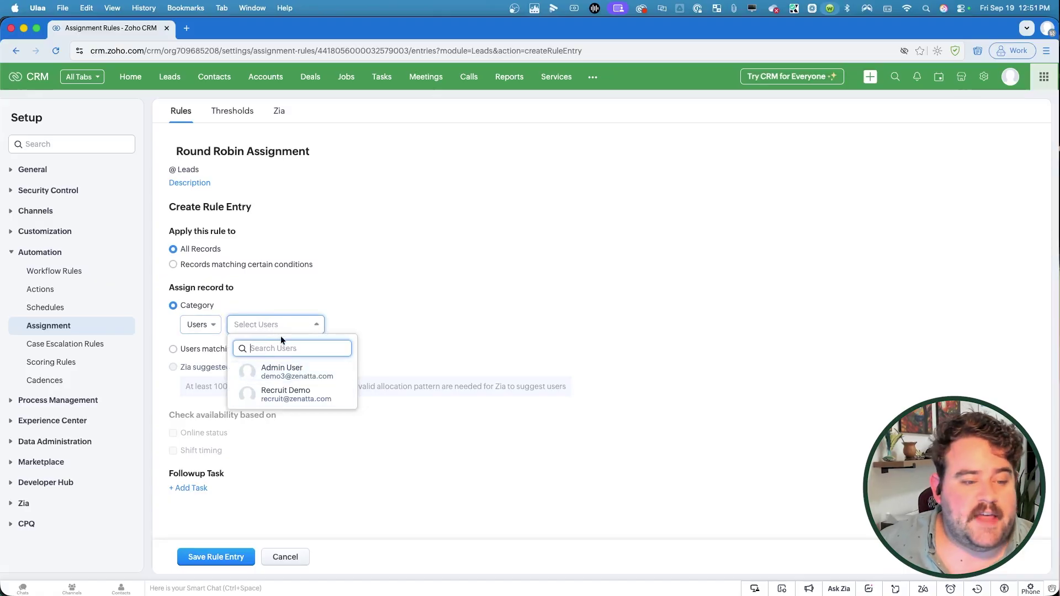
click(282, 369)
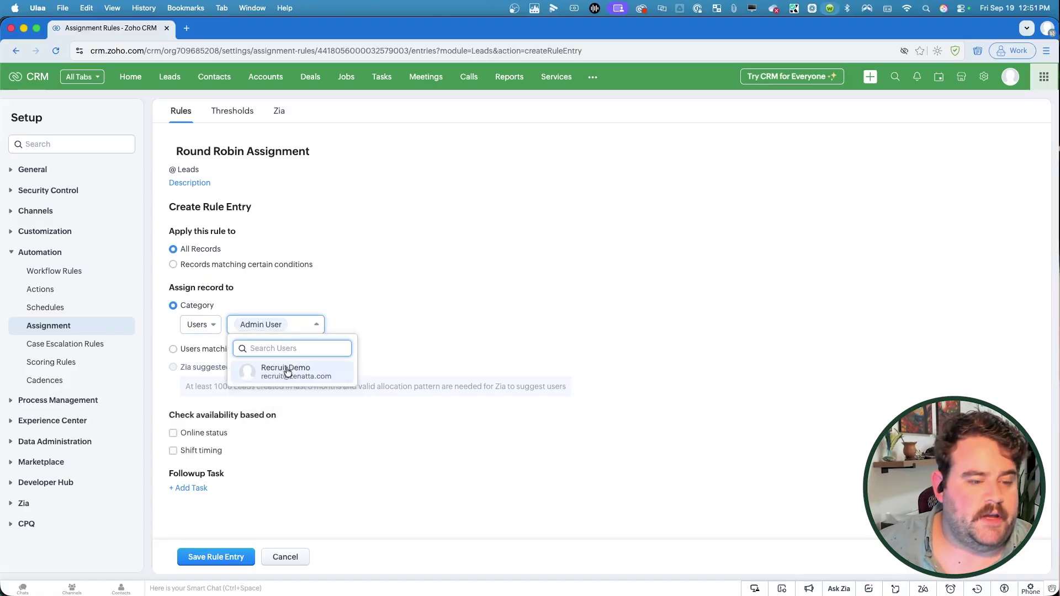
click(284, 369)
click(432, 316)
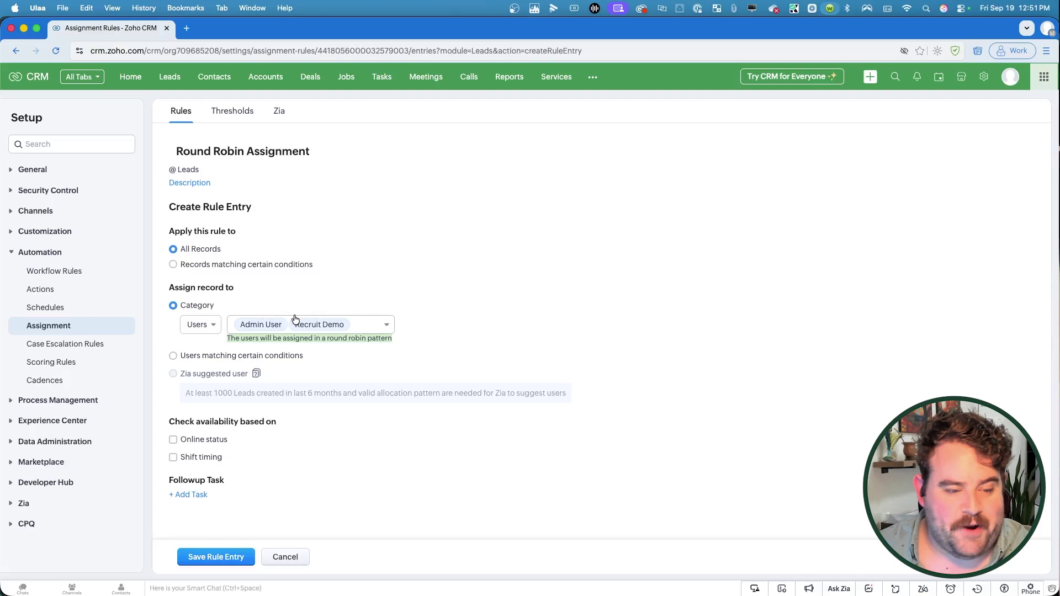
mouse_move(339, 324)
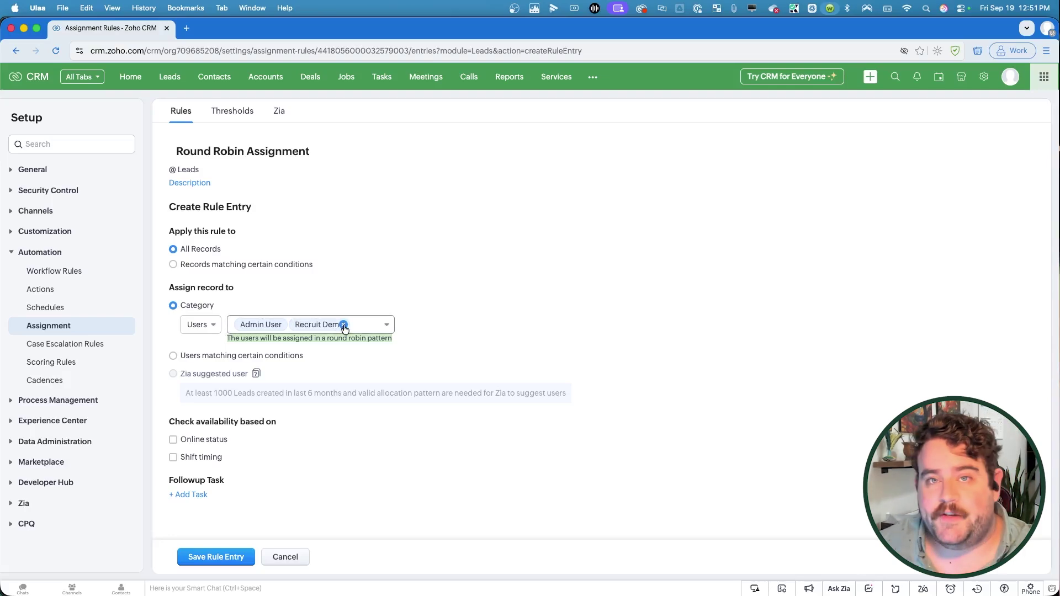
click(343, 326)
Replace the admin user with the Sales group as round-robin assignee and save the entry
click(281, 324)
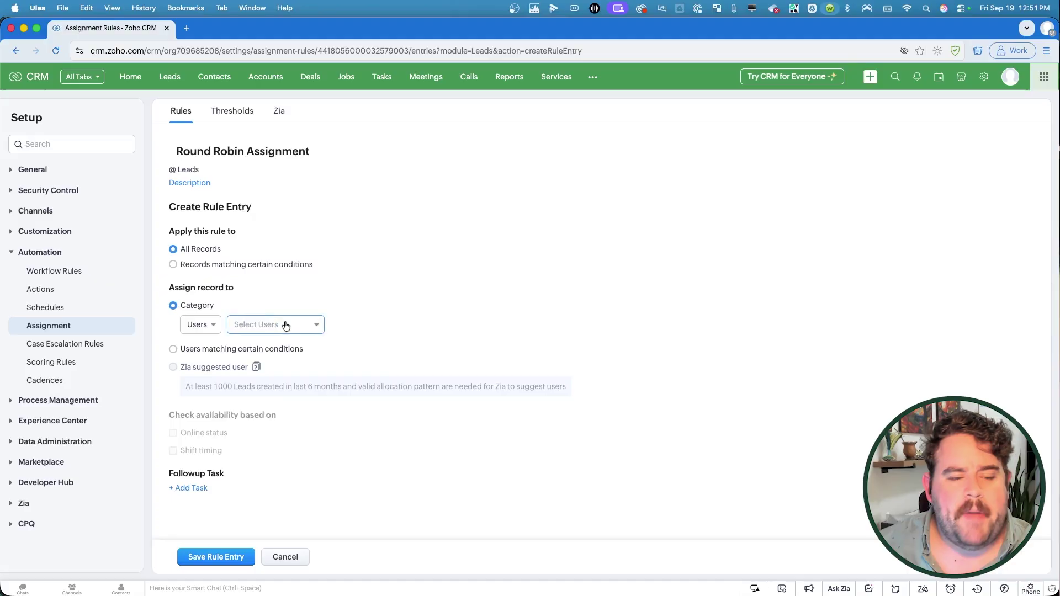
click(201, 325)
click(210, 383)
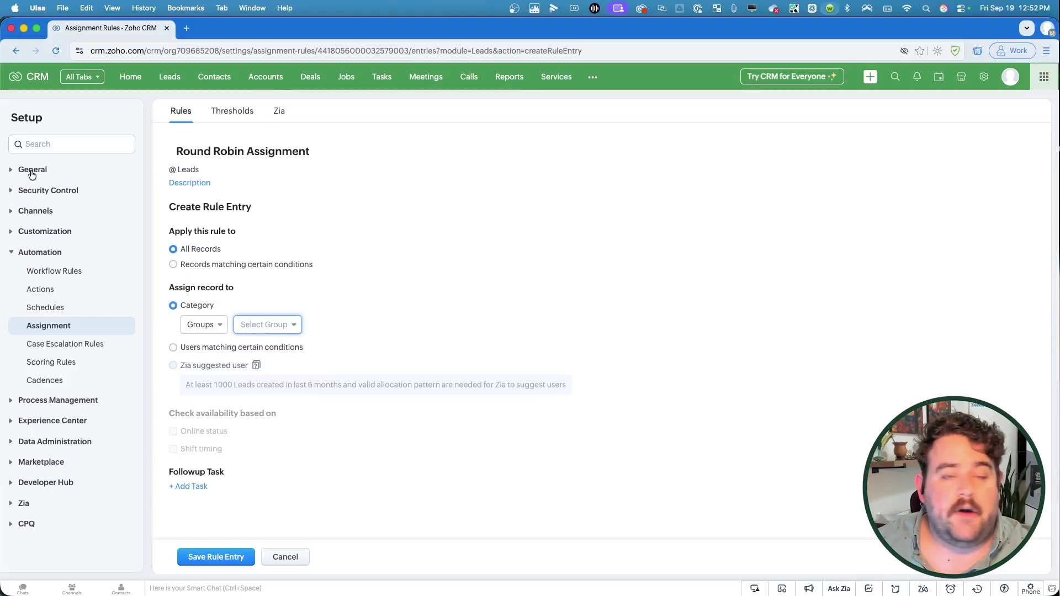
click(219, 558)
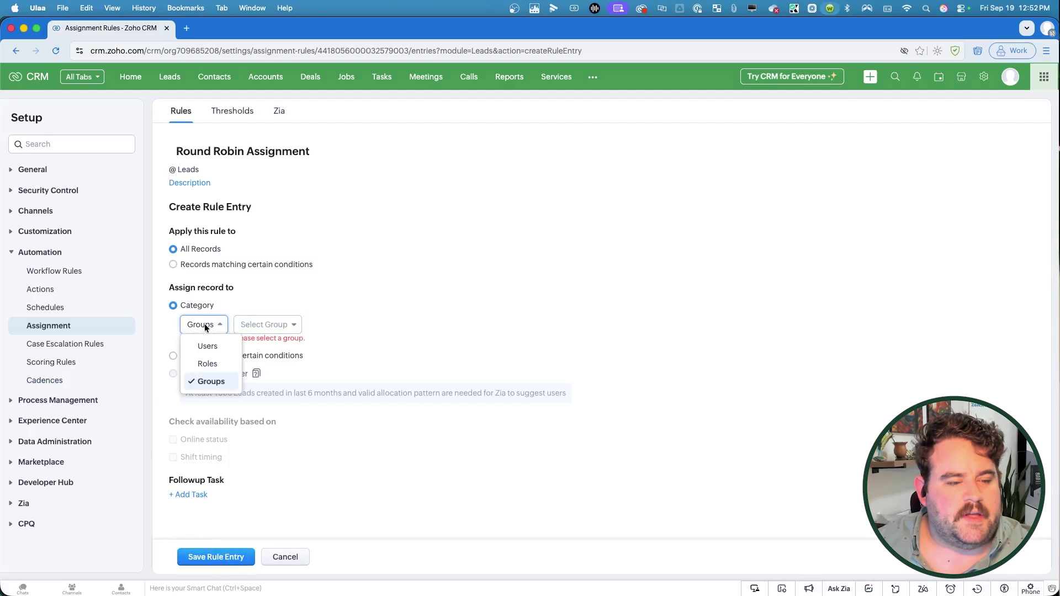
click(276, 329)
click(259, 346)
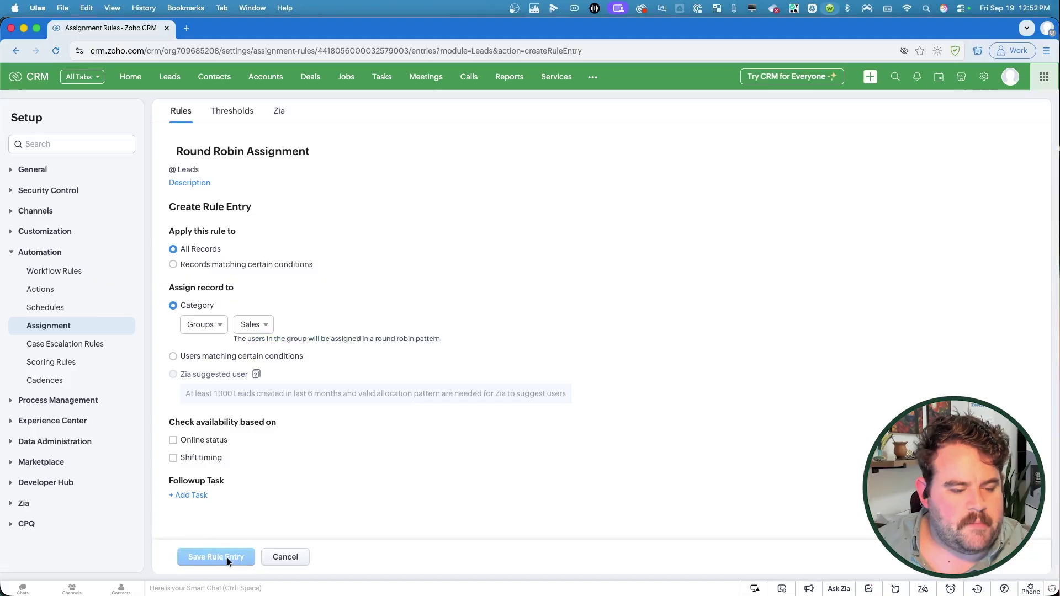
click(33, 170)
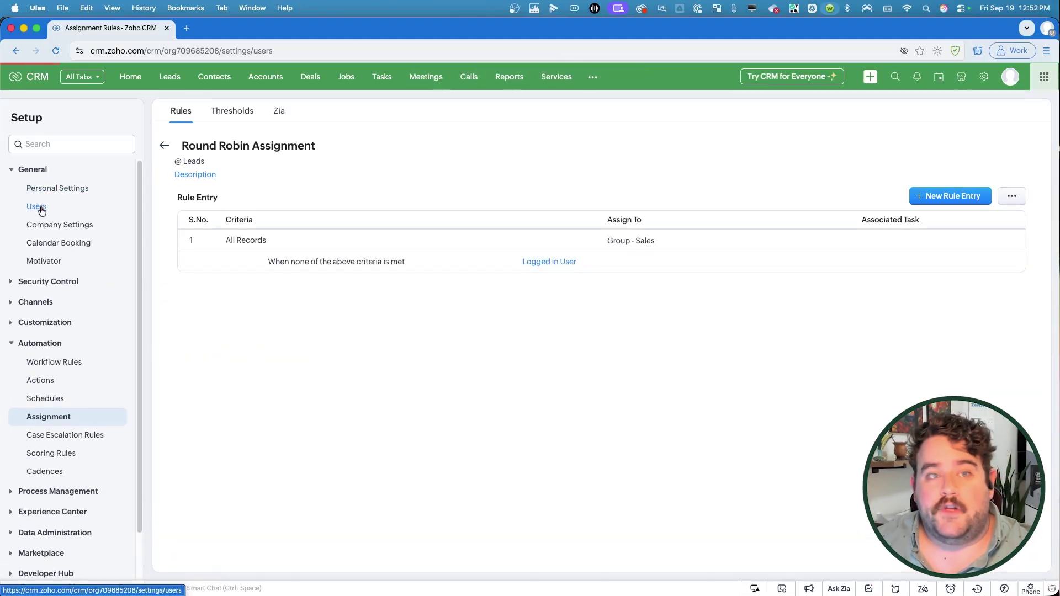
Open the Sales user group and start adding members to it
click(41, 211)
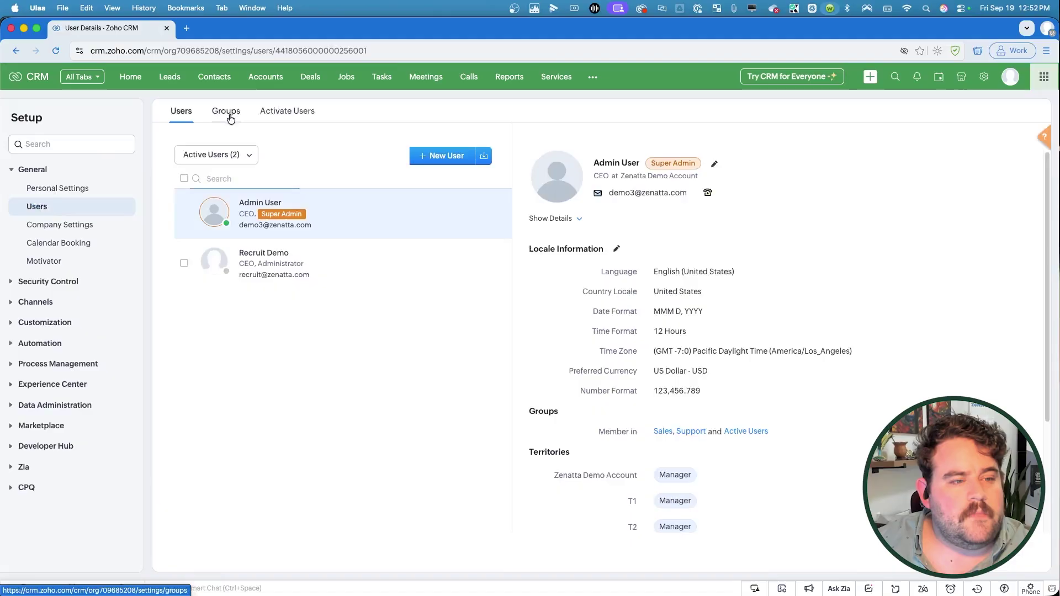
click(230, 118)
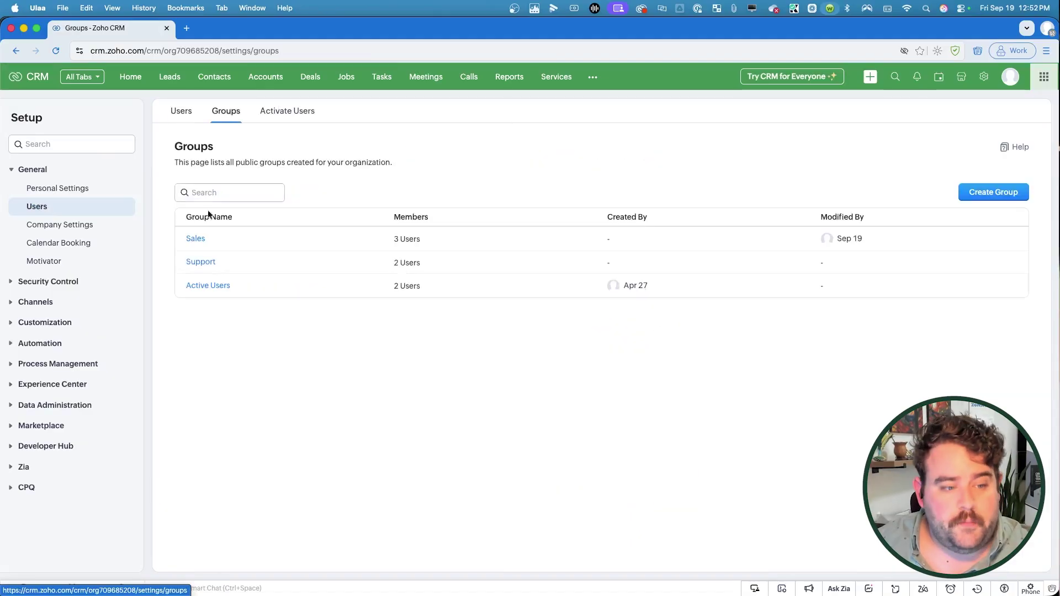
click(193, 239)
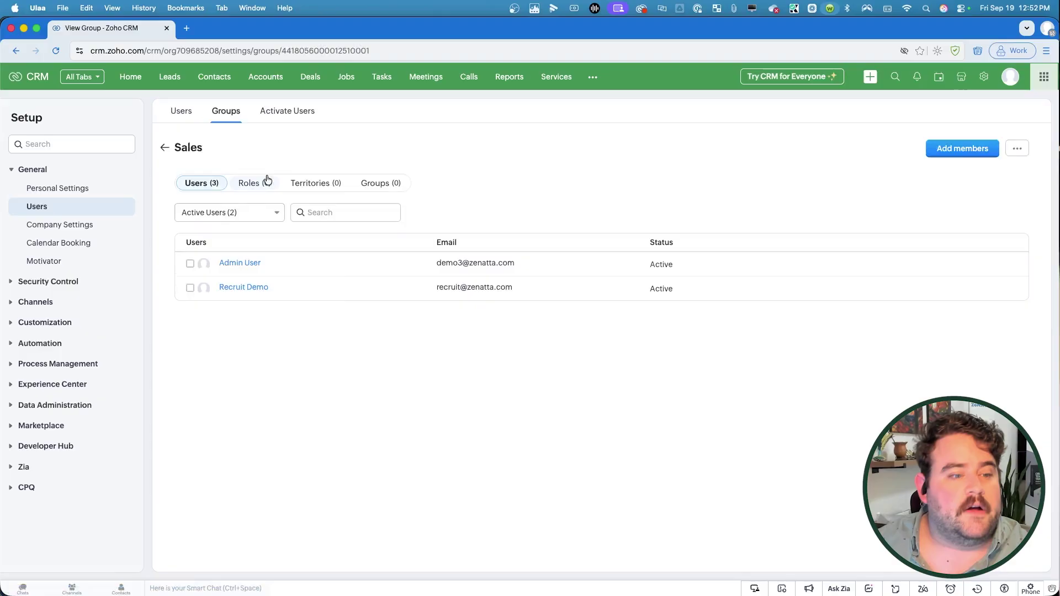
click(959, 150)
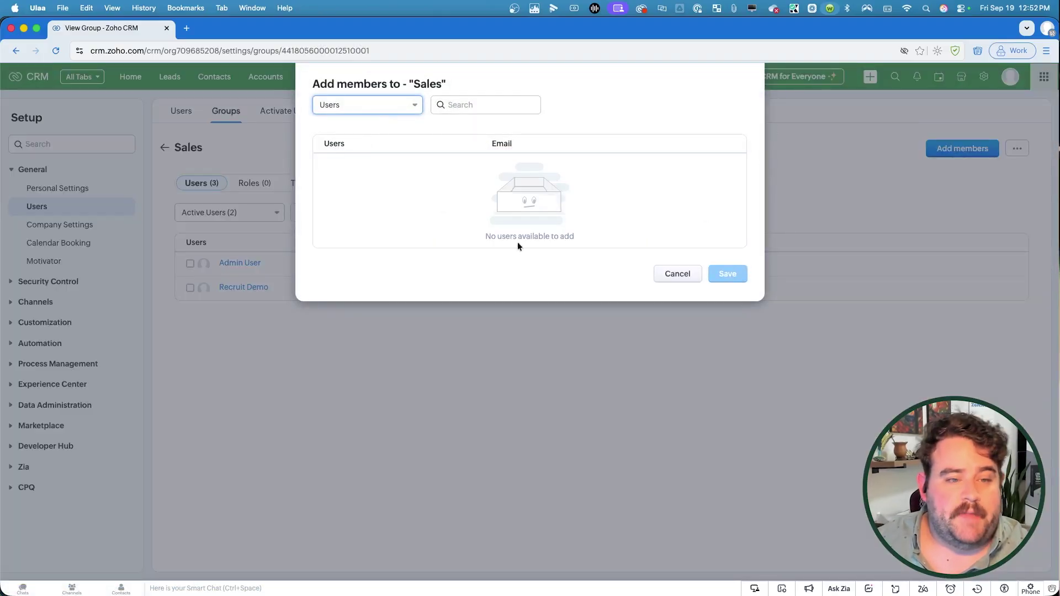
Switch the member type from Users to Roles, then Territories, then Groups
click(374, 104)
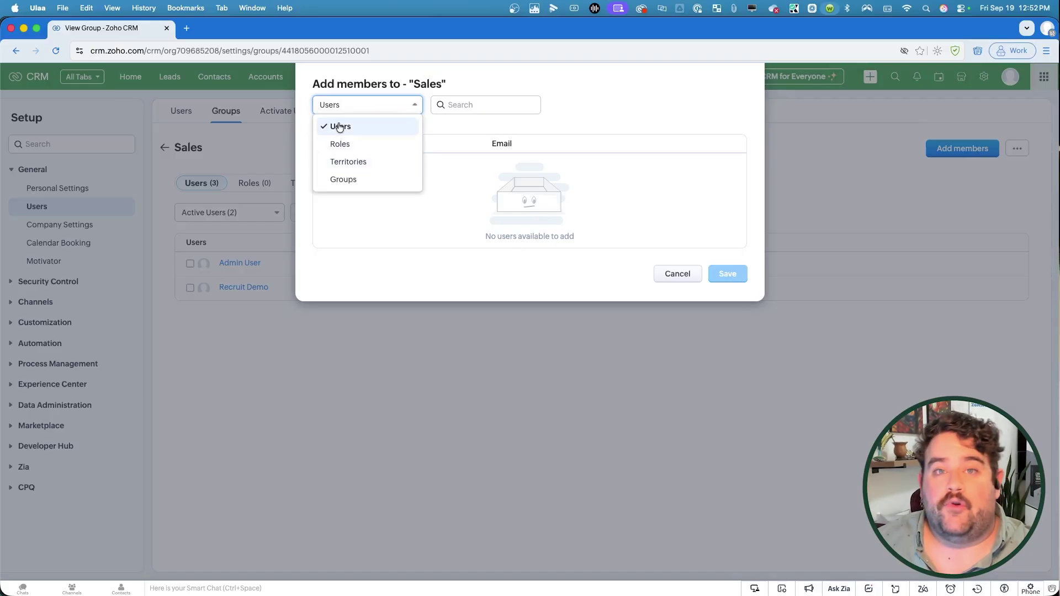
click(358, 144)
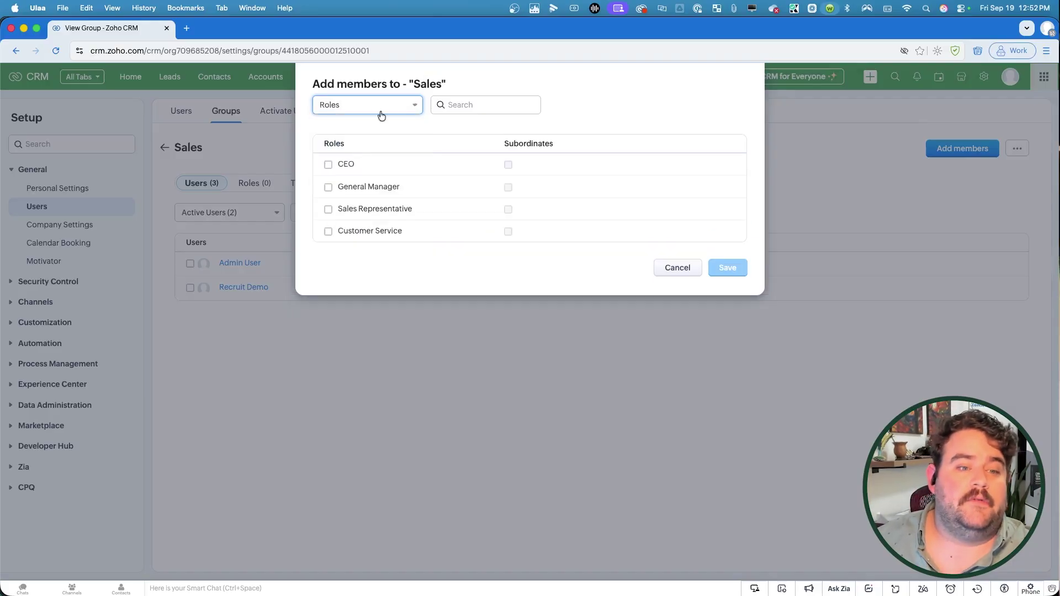
click(380, 107)
click(358, 161)
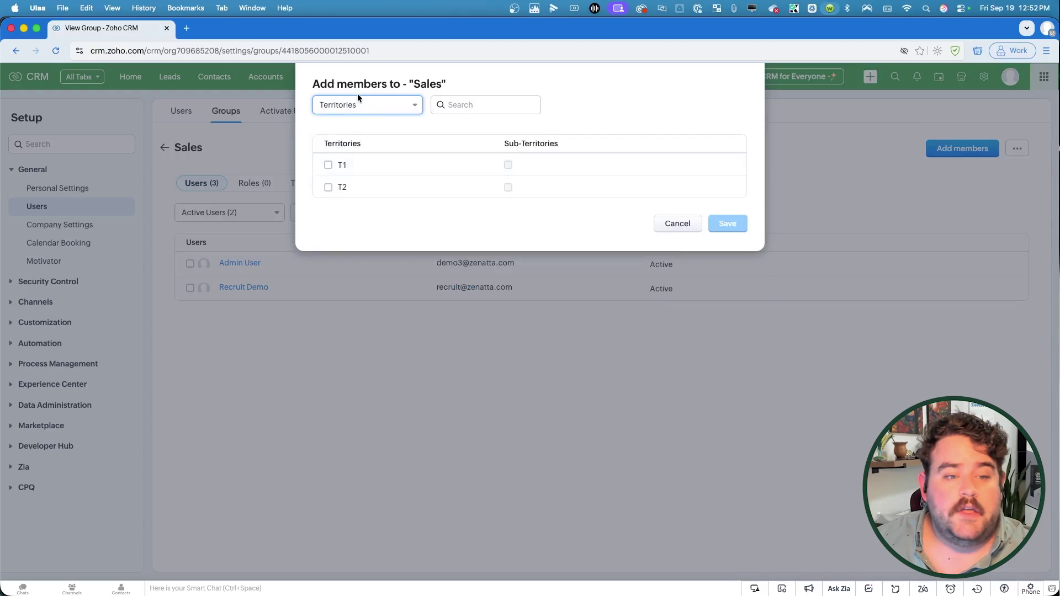
click(362, 105)
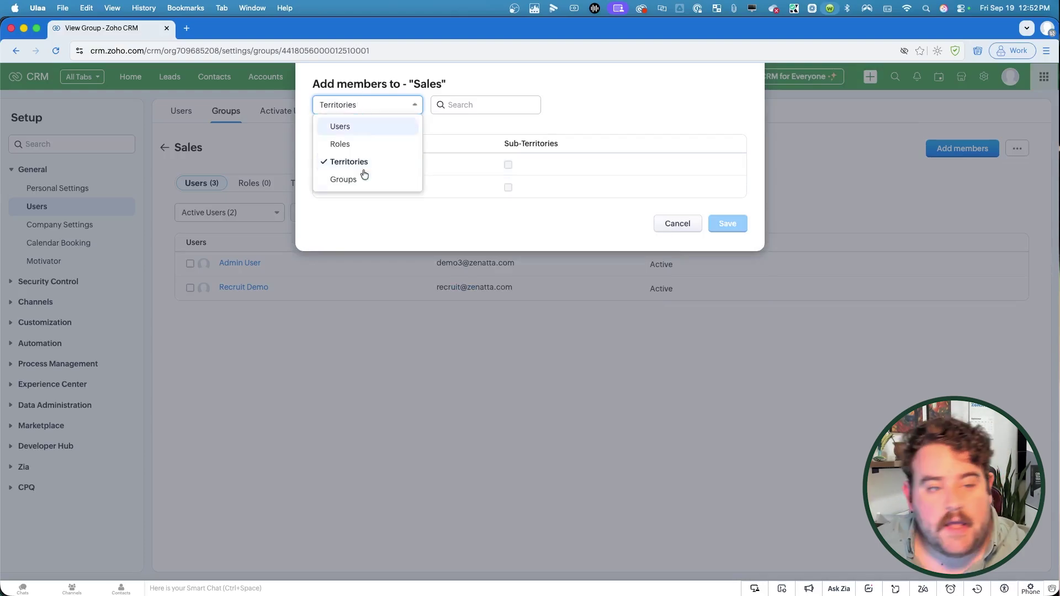
click(357, 176)
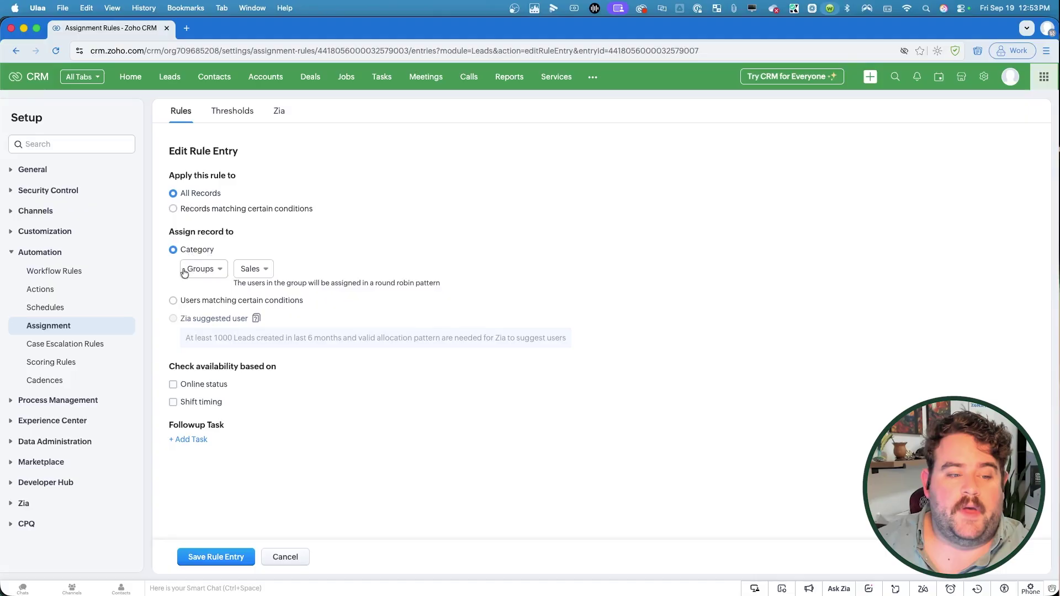
click(198, 302)
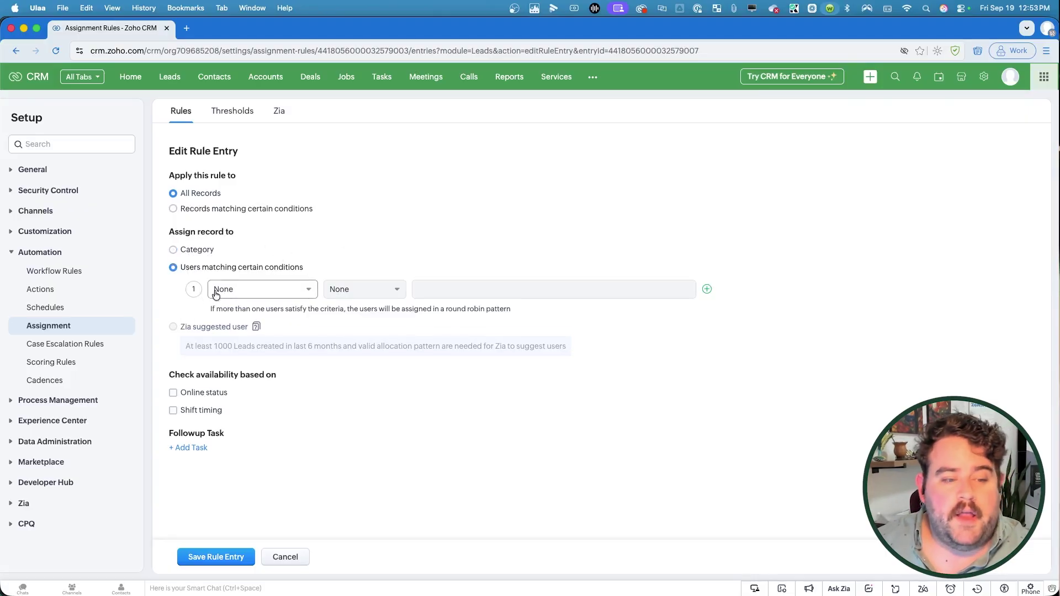
drag(385, 310, 460, 310)
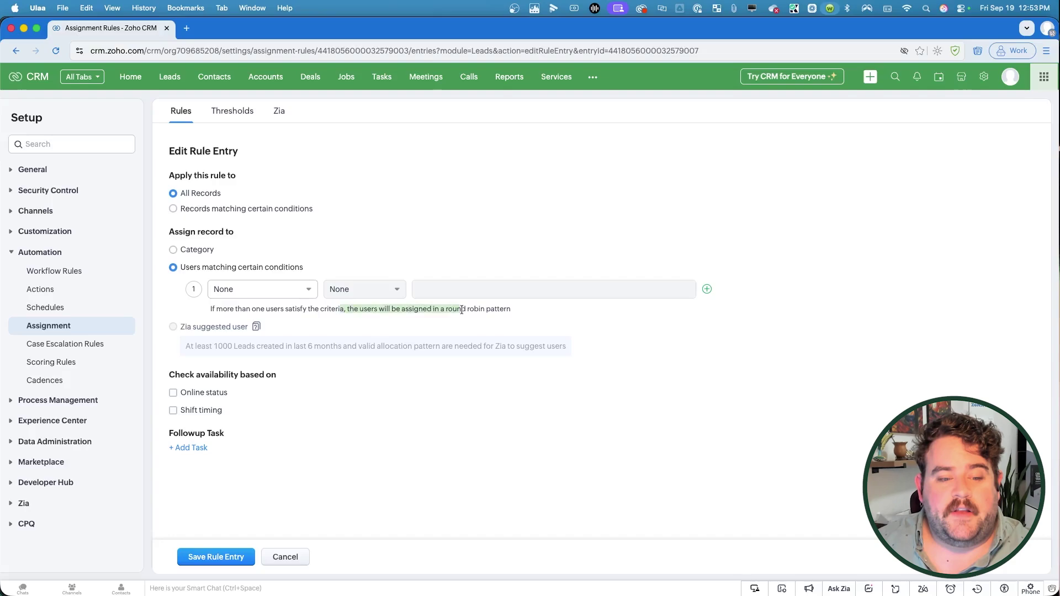
click(272, 289)
scroll(275, 407, down, 3)
scroll(274, 406, down, 5)
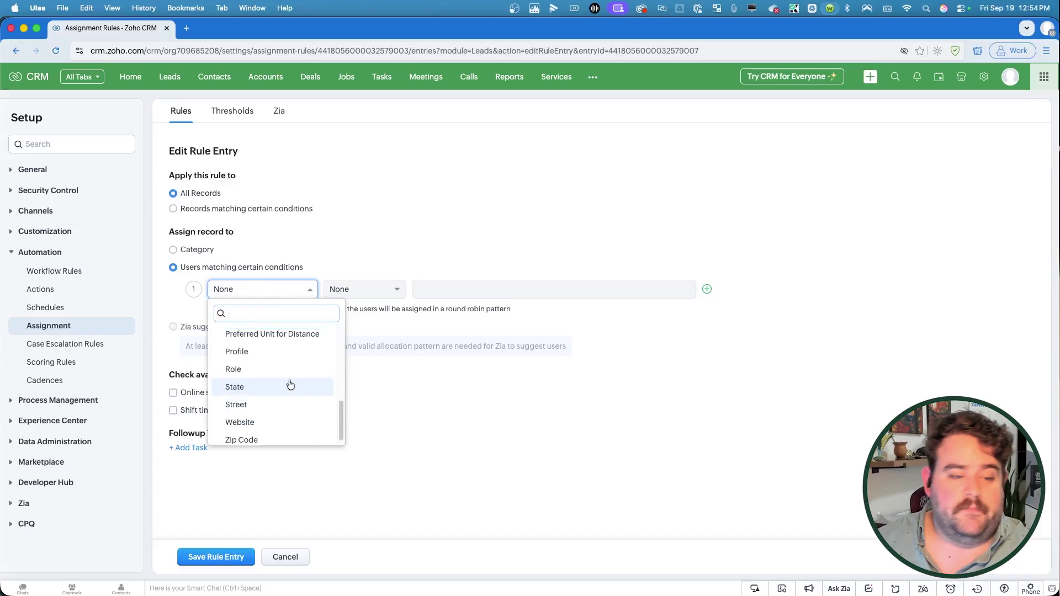
scroll(290, 384, up, 1)
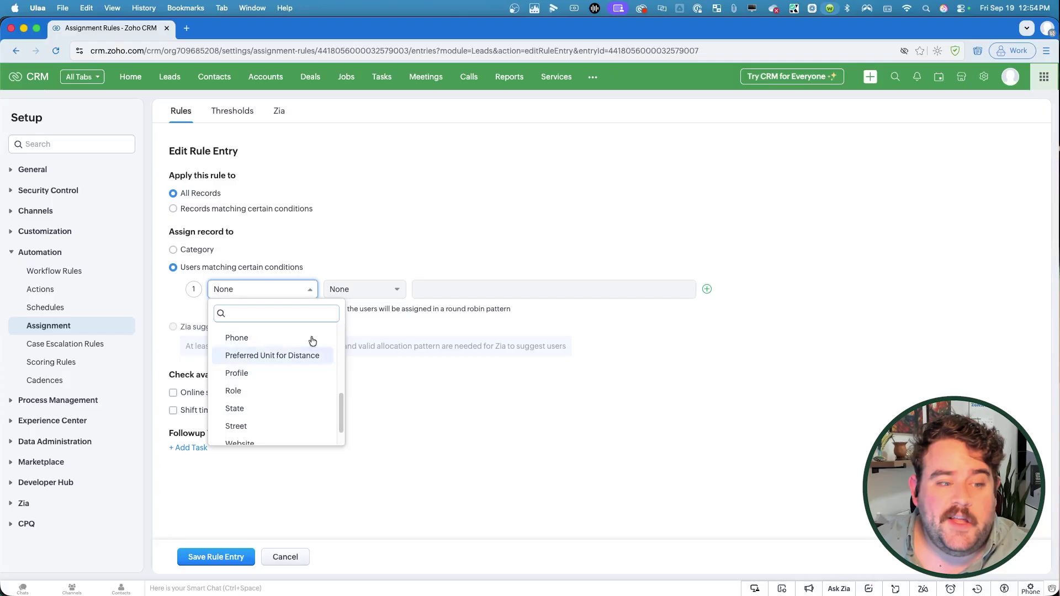
click(339, 251)
click(203, 253)
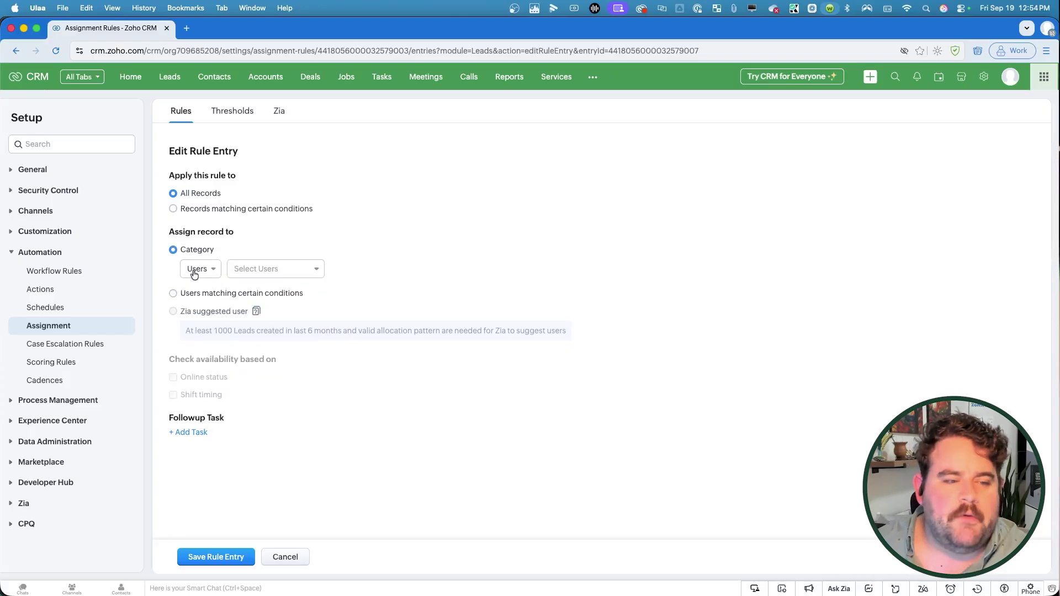
click(211, 326)
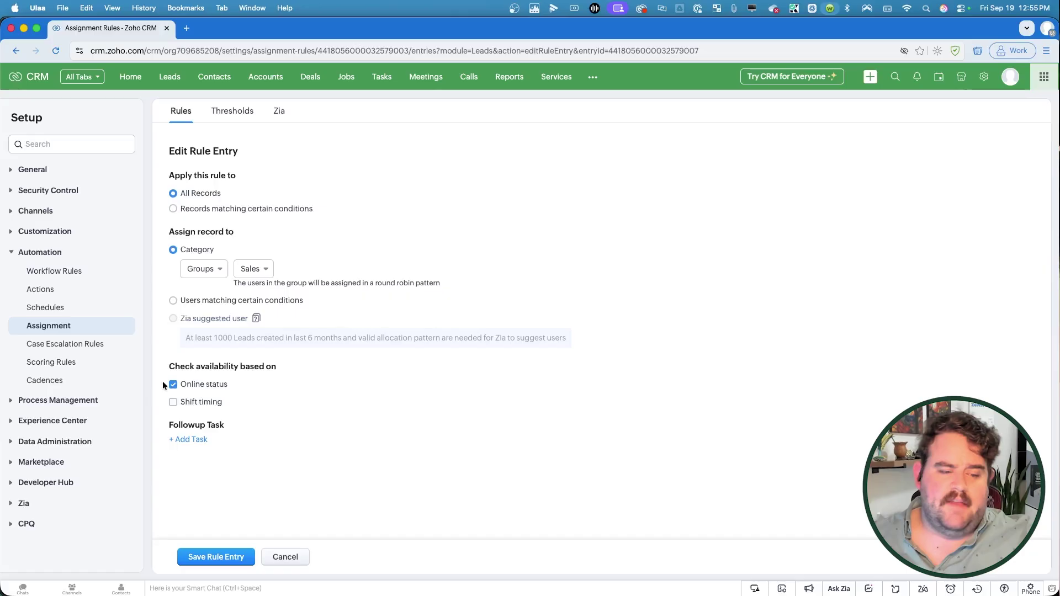
Turn off the Online status check and add a follow-up task to the entry
click(169, 384)
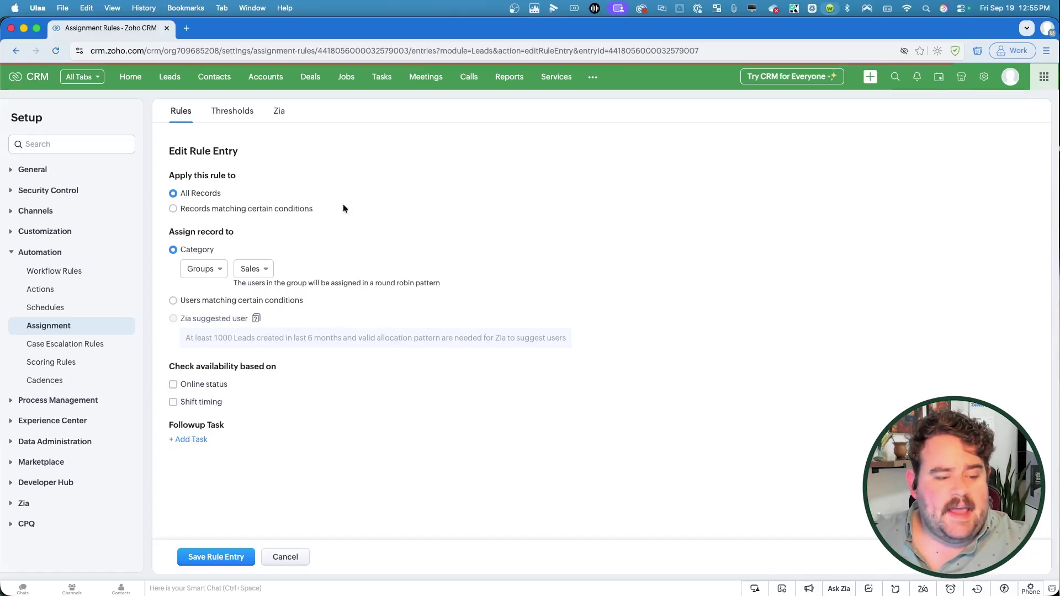
click(187, 440)
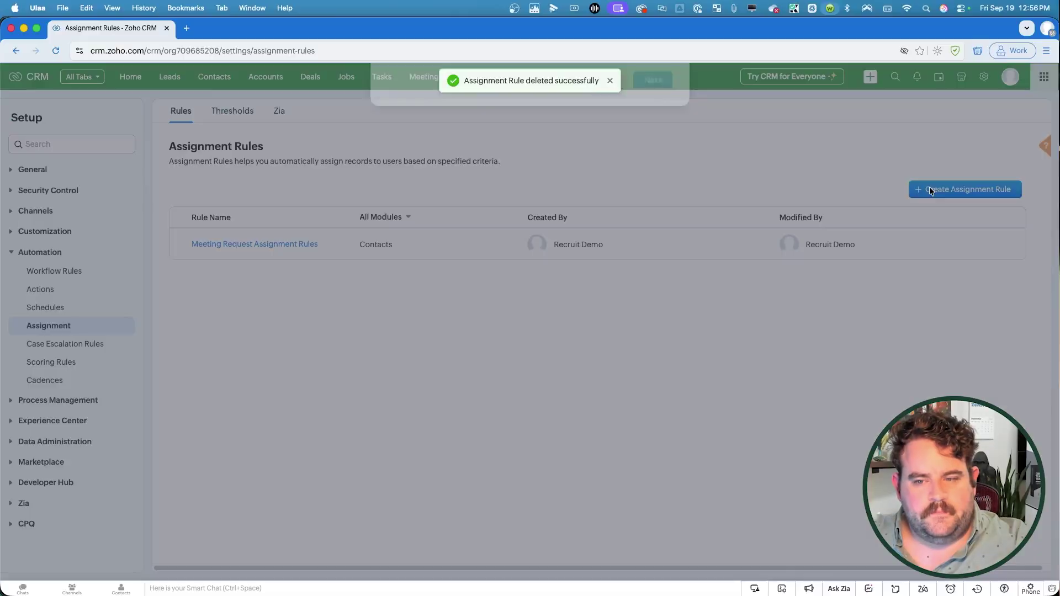
Apply the new Leads by State rule to the Leads module and continue
click(471, 140)
click(479, 178)
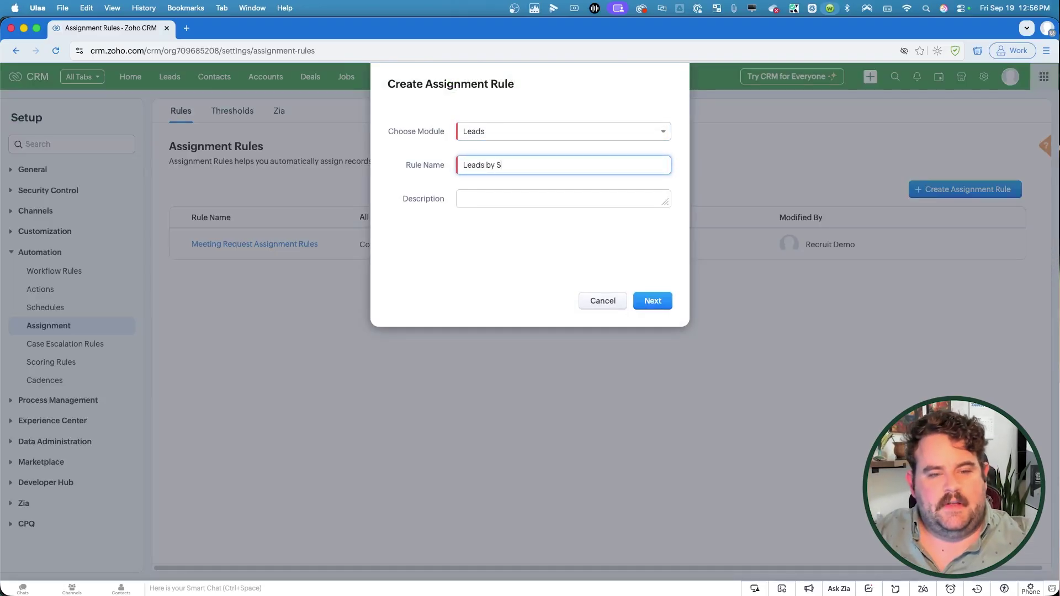
click(648, 300)
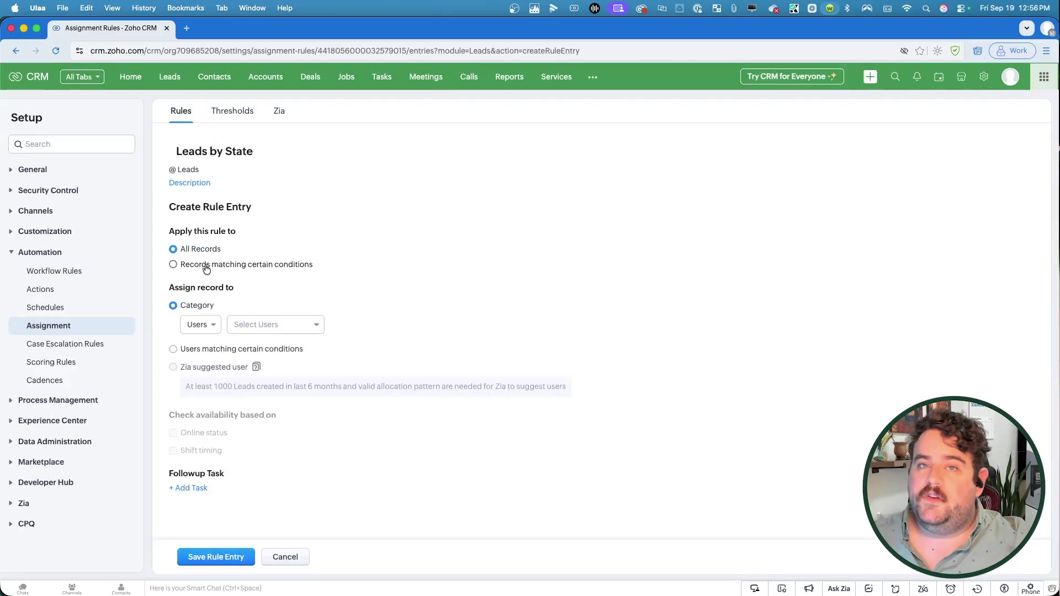
Limit the first entry to records where State is Colorado
click(206, 269)
click(240, 294)
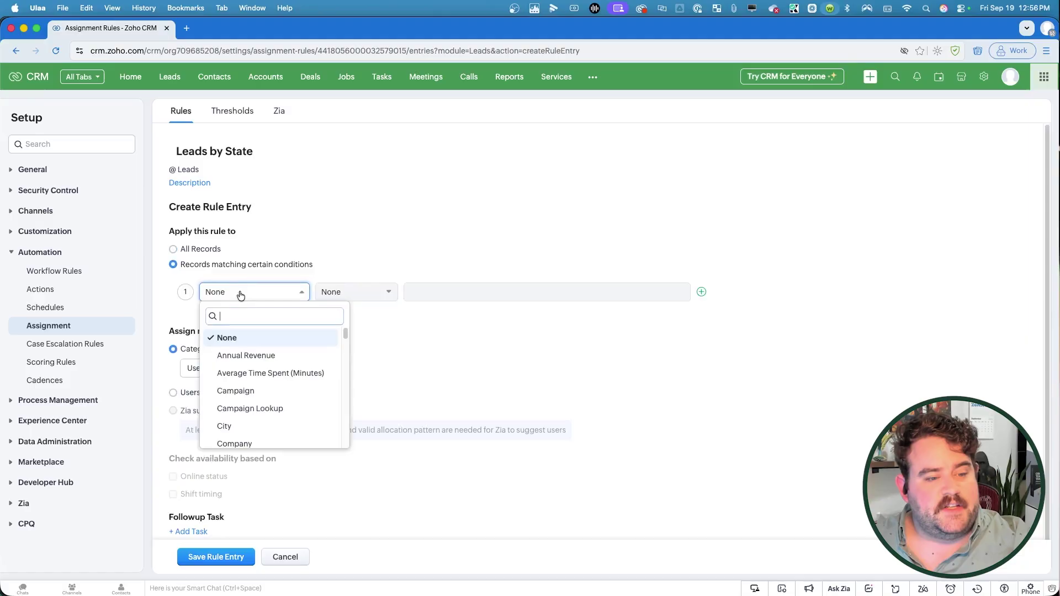
text(Sta)
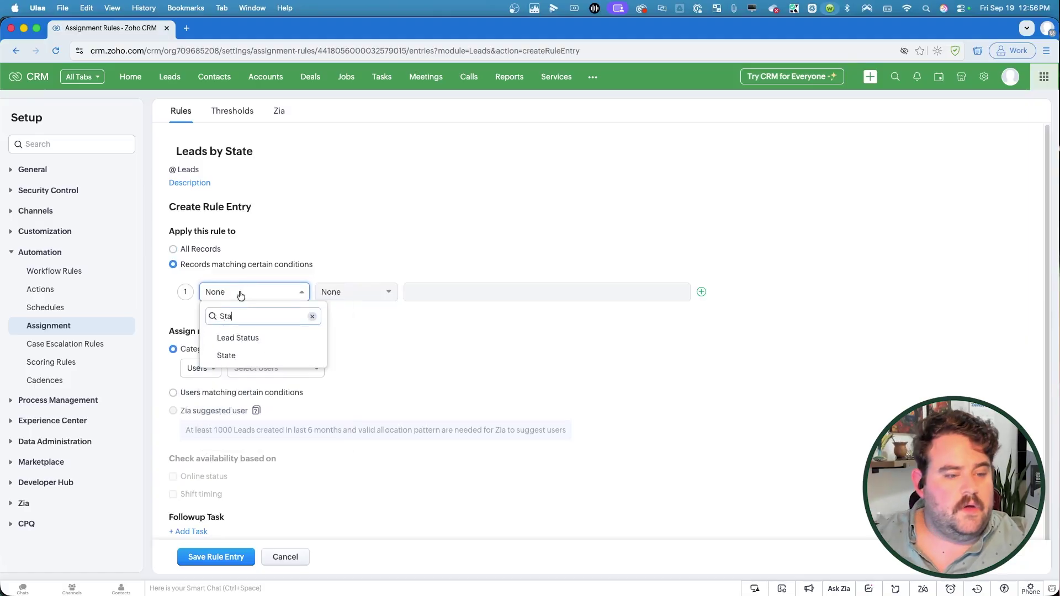
click(227, 355)
click(361, 297)
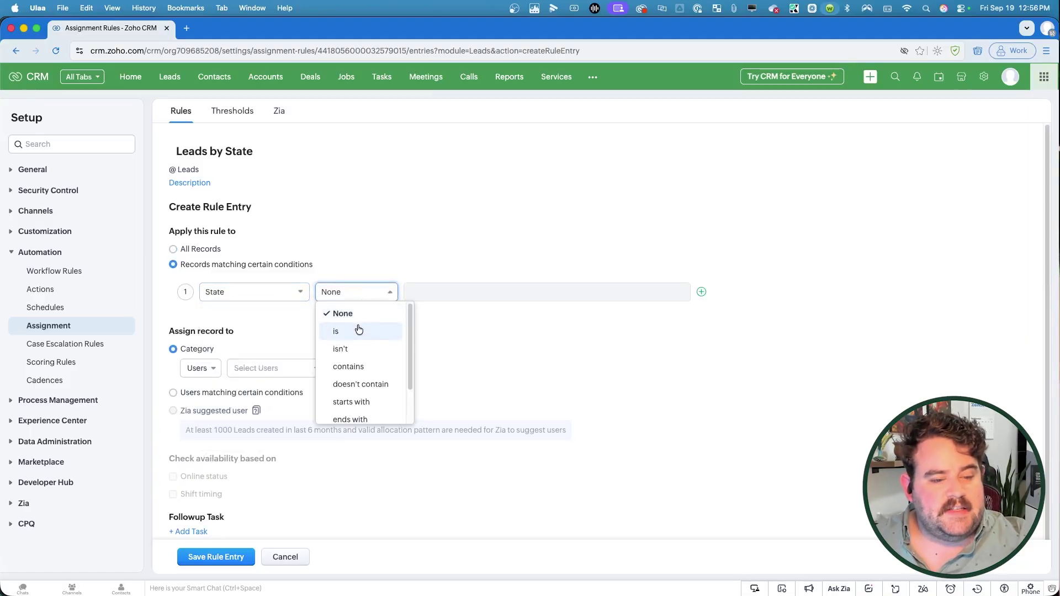
click(359, 329)
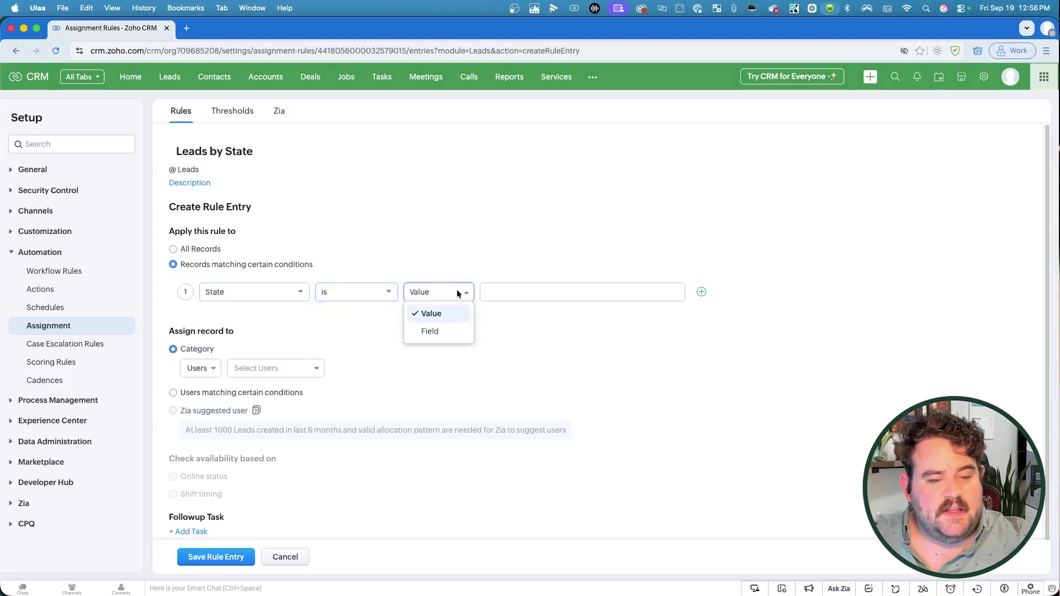
click(454, 330)
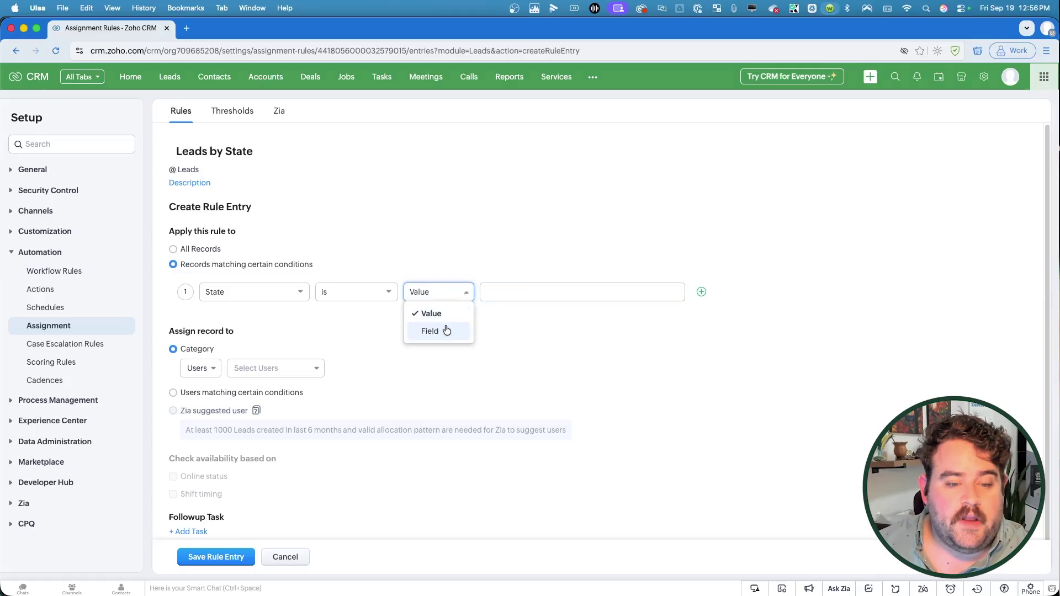
click(508, 298)
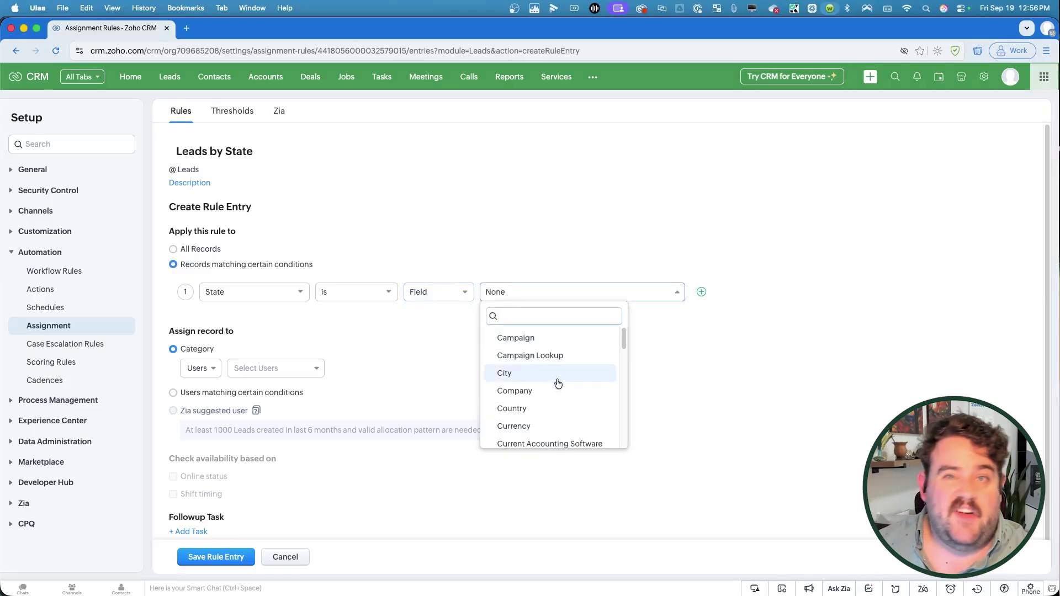
click(388, 337)
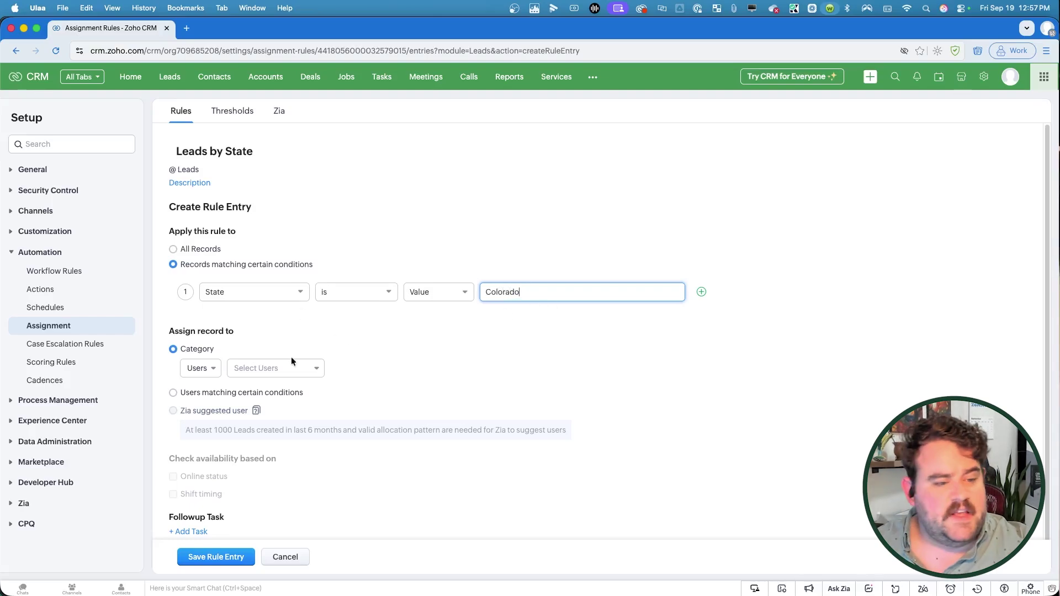
Assign Colorado leads to the admin user and save the entry
click(242, 371)
click(282, 417)
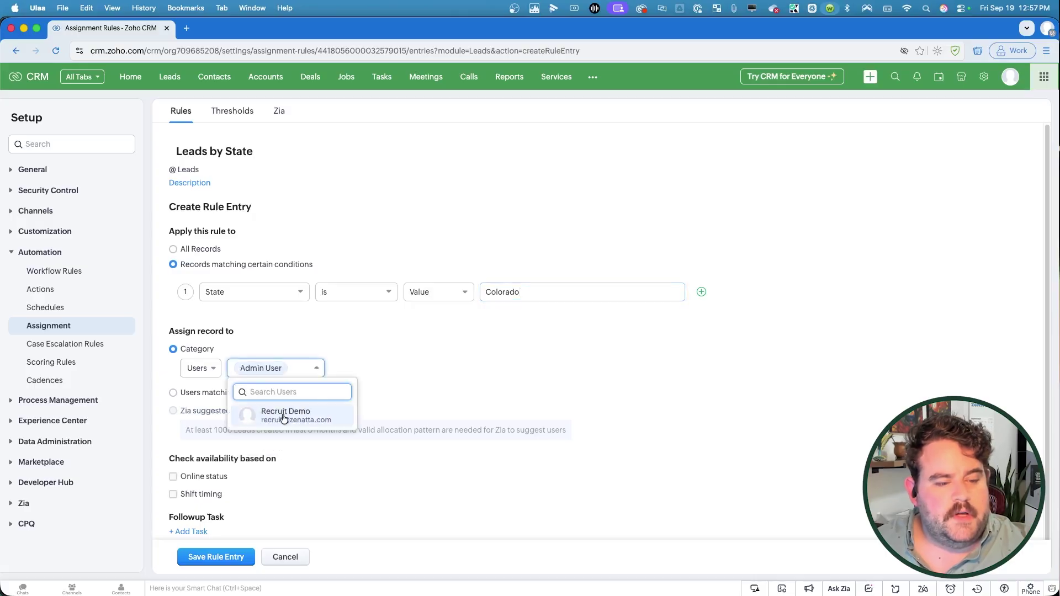
click(490, 372)
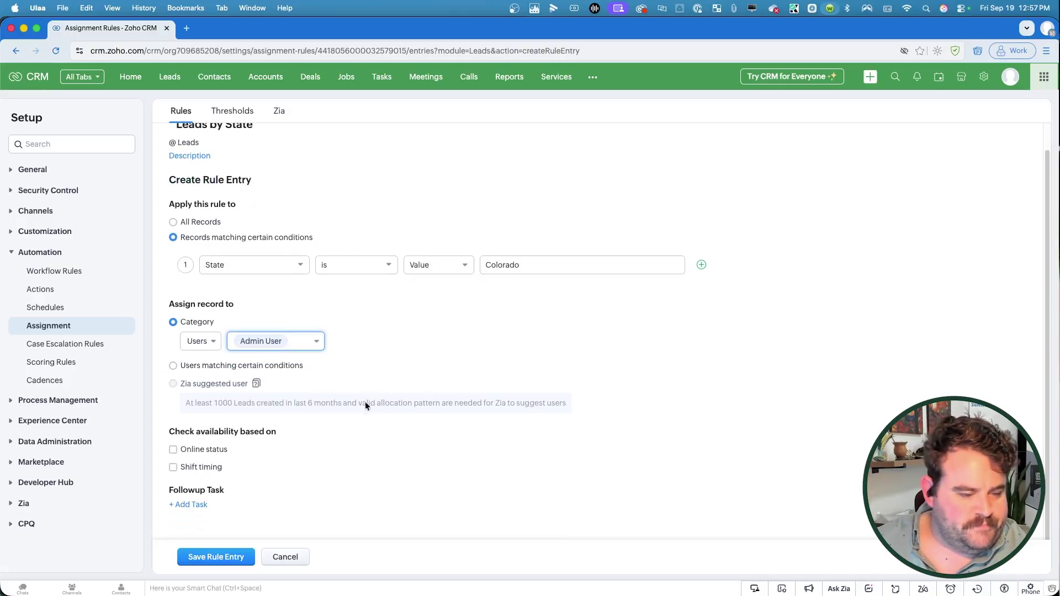
click(233, 558)
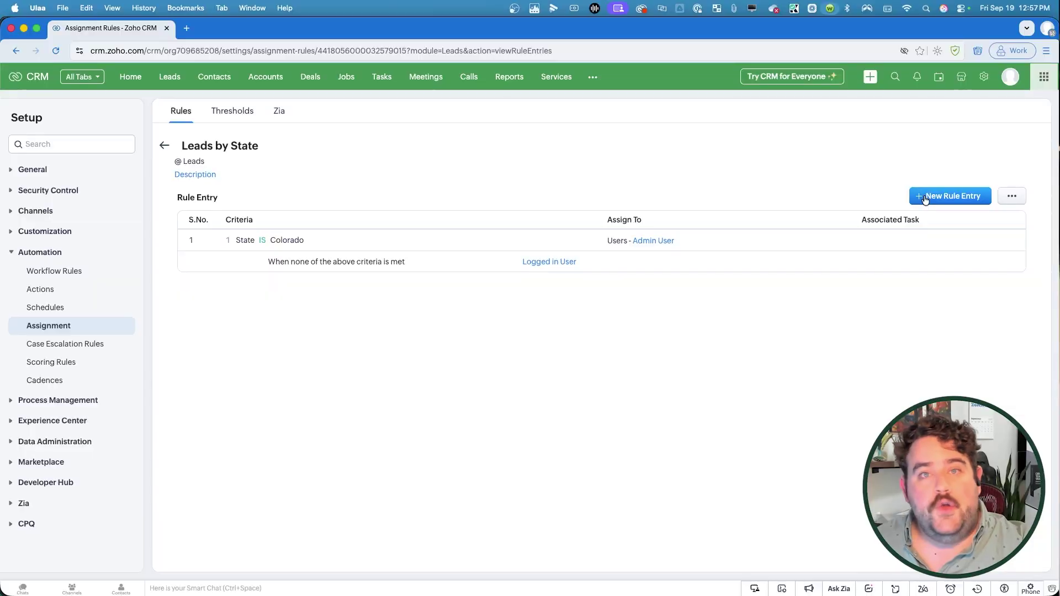
Add a new rule entry matching records where State is Nevada
click(926, 198)
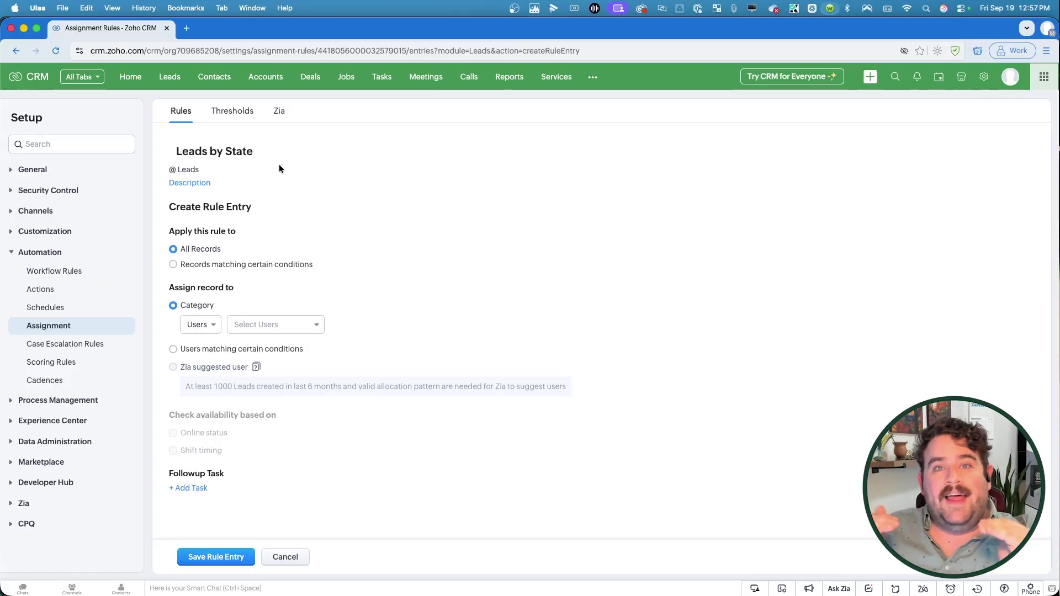
click(192, 264)
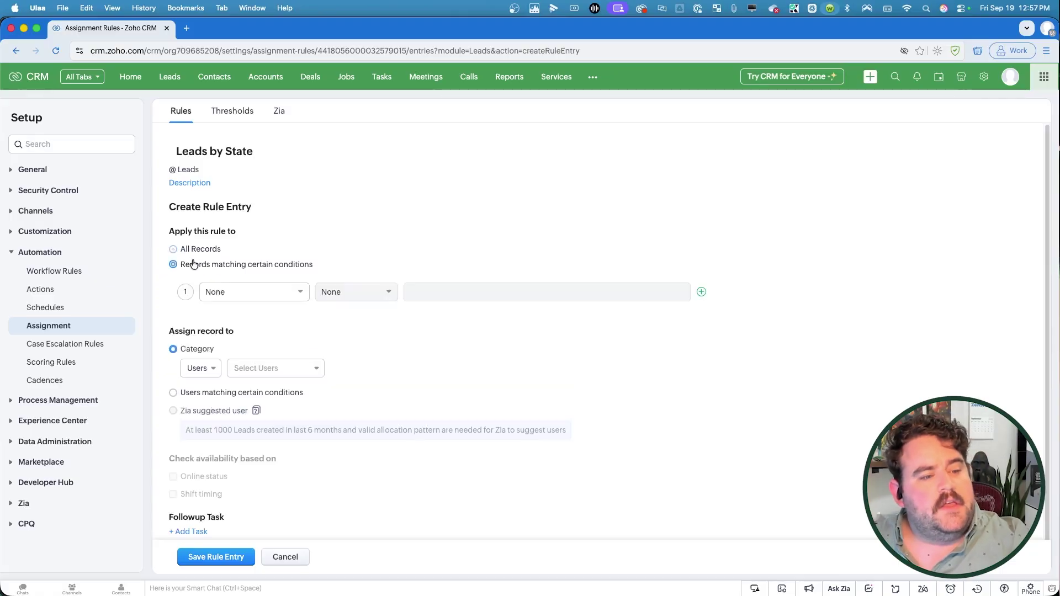
click(275, 299)
text(stat)
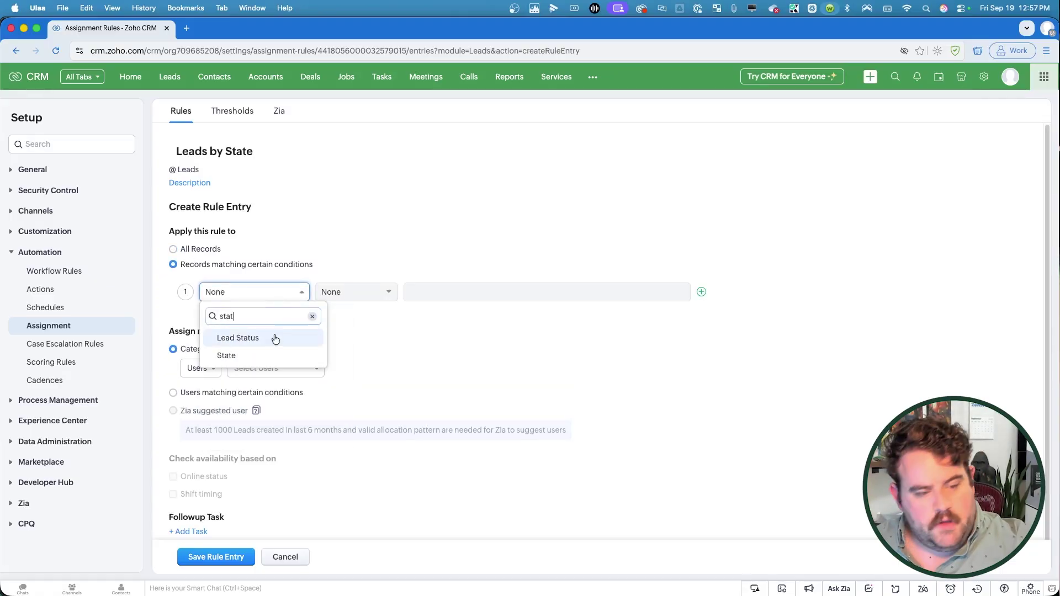
click(258, 356)
click(358, 297)
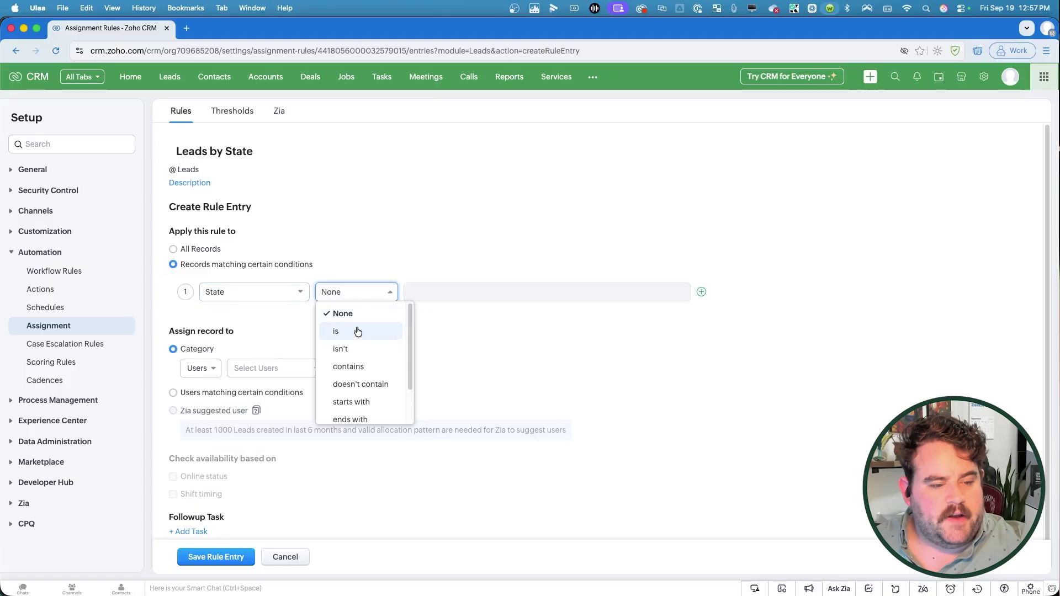
click(364, 330)
click(546, 293)
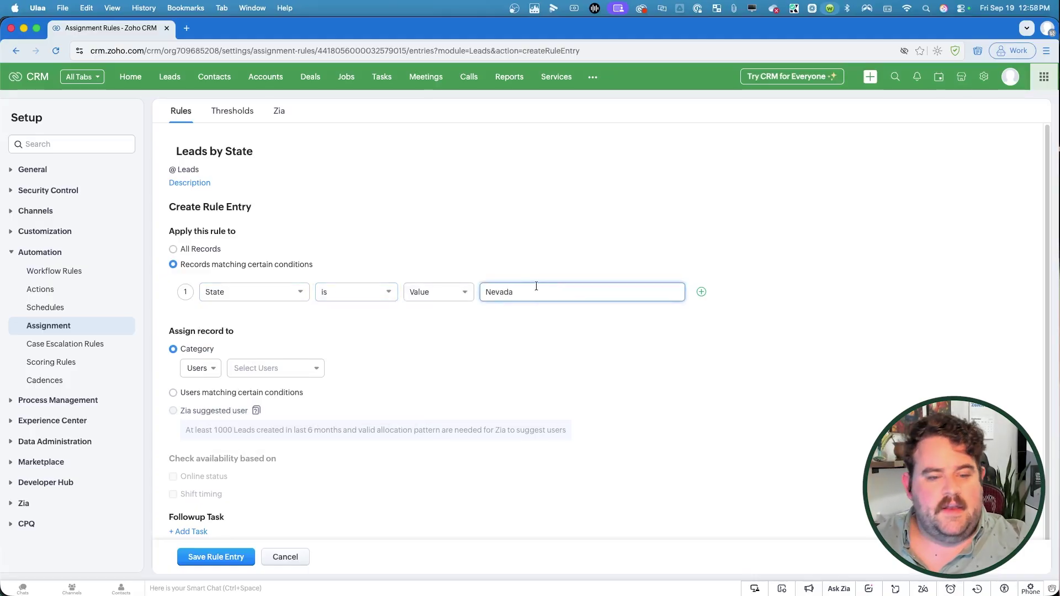
Assign Nevada leads to the other demo user and save the entry
click(270, 369)
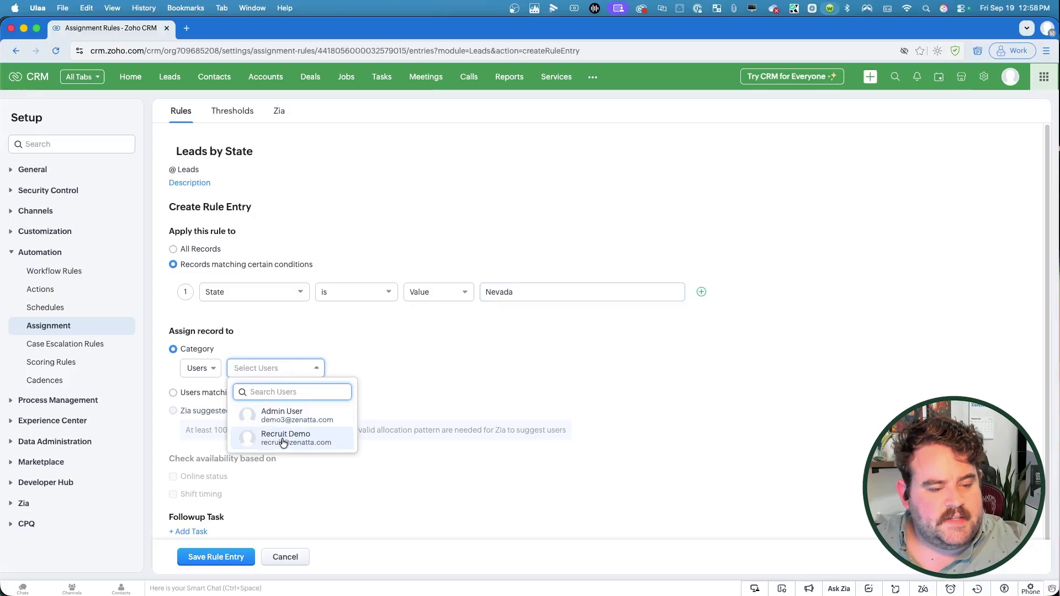
click(280, 437)
click(447, 369)
click(215, 556)
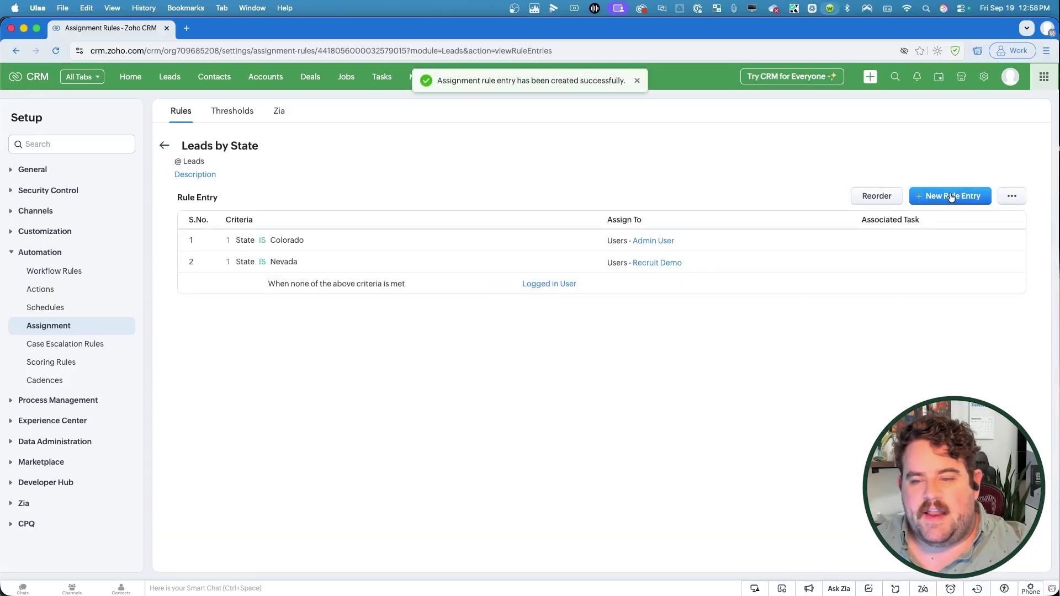
Start another rule entry that assigns records to a chosen set of users
click(950, 196)
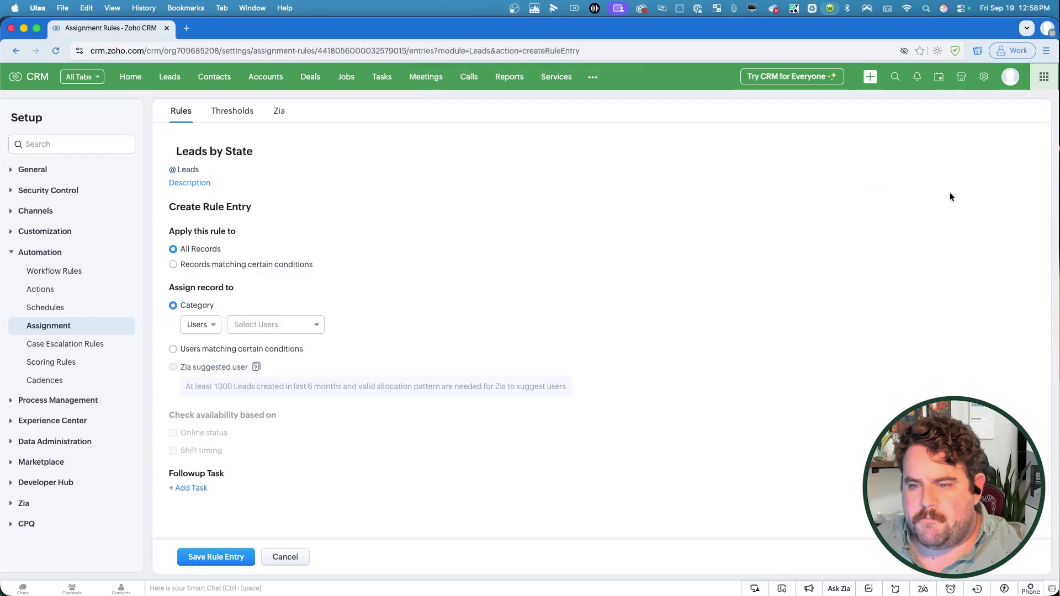
click(177, 349)
click(263, 344)
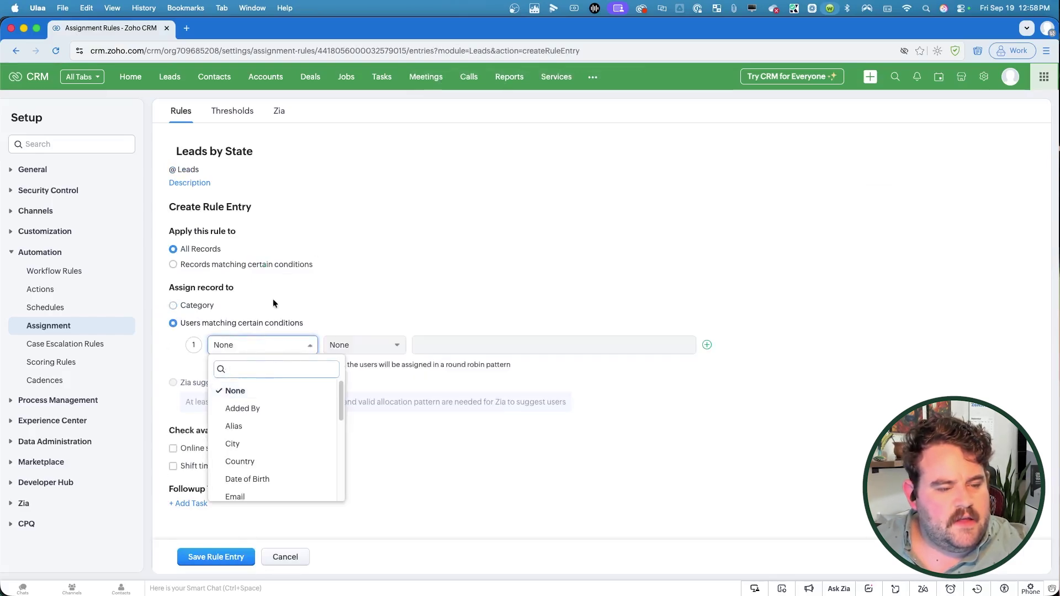
click(273, 300)
click(185, 308)
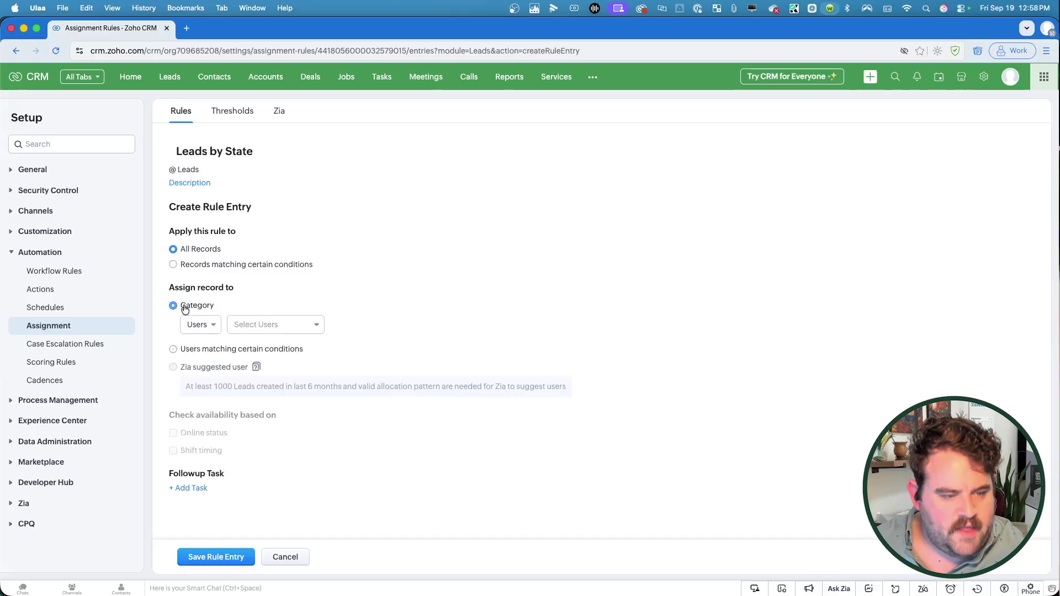
Limit the entry to records where State is California
click(209, 265)
click(218, 292)
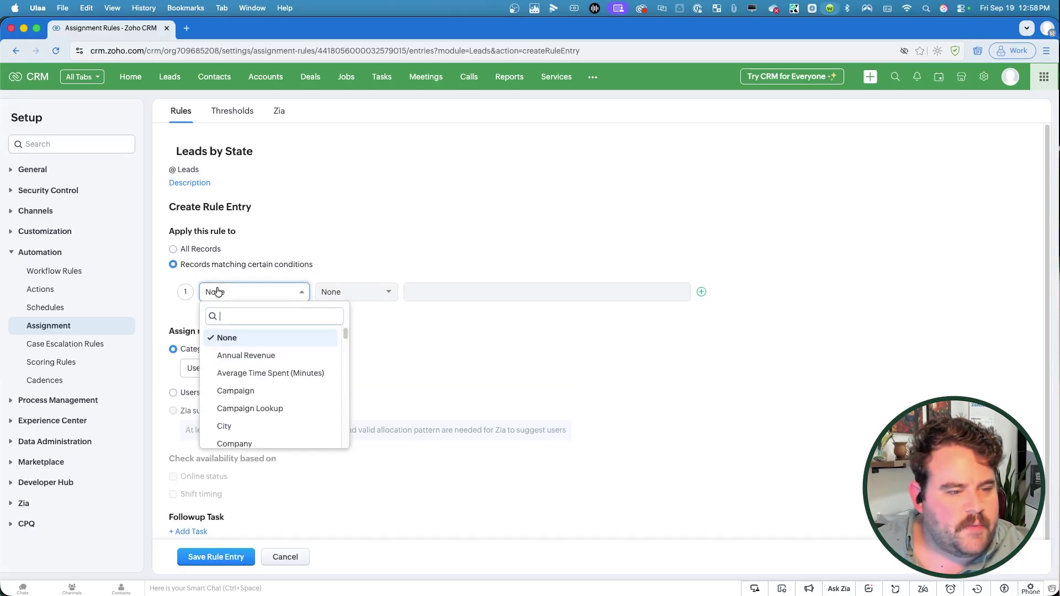
text(stat)
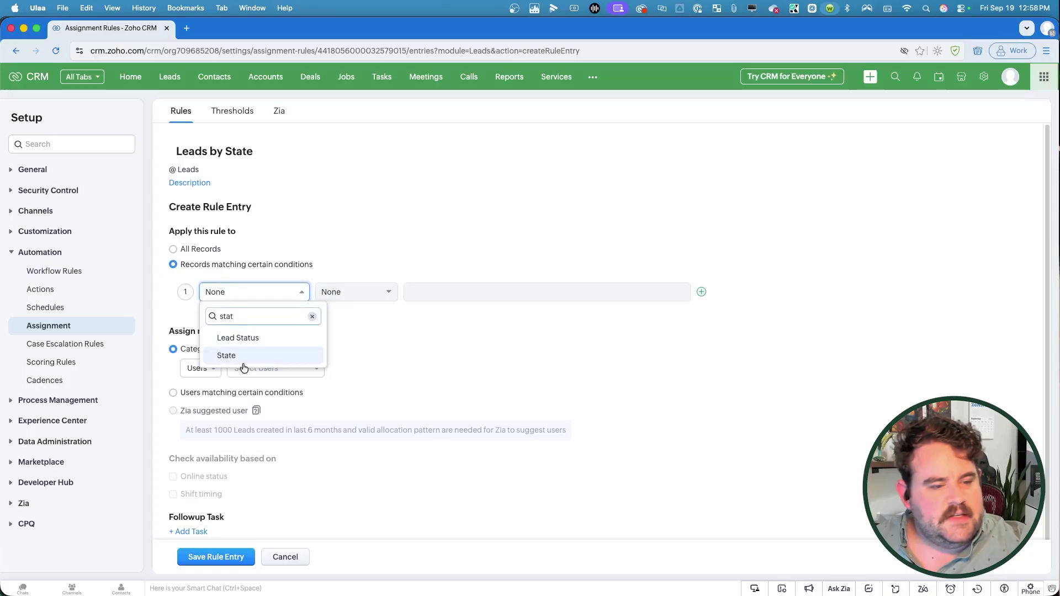
click(226, 355)
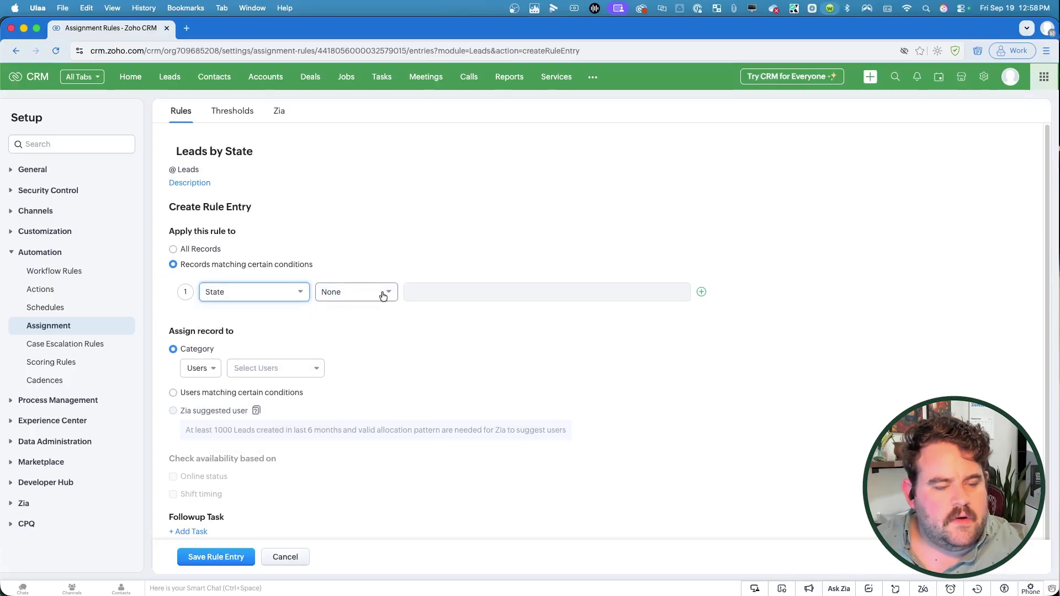
click(381, 292)
click(350, 333)
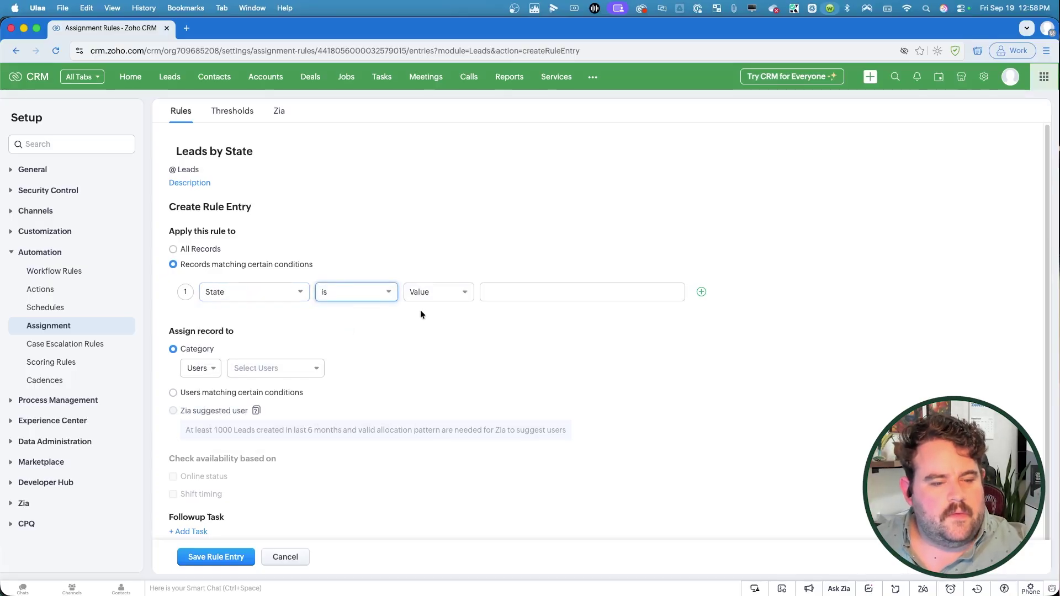
click(527, 289)
text(California)
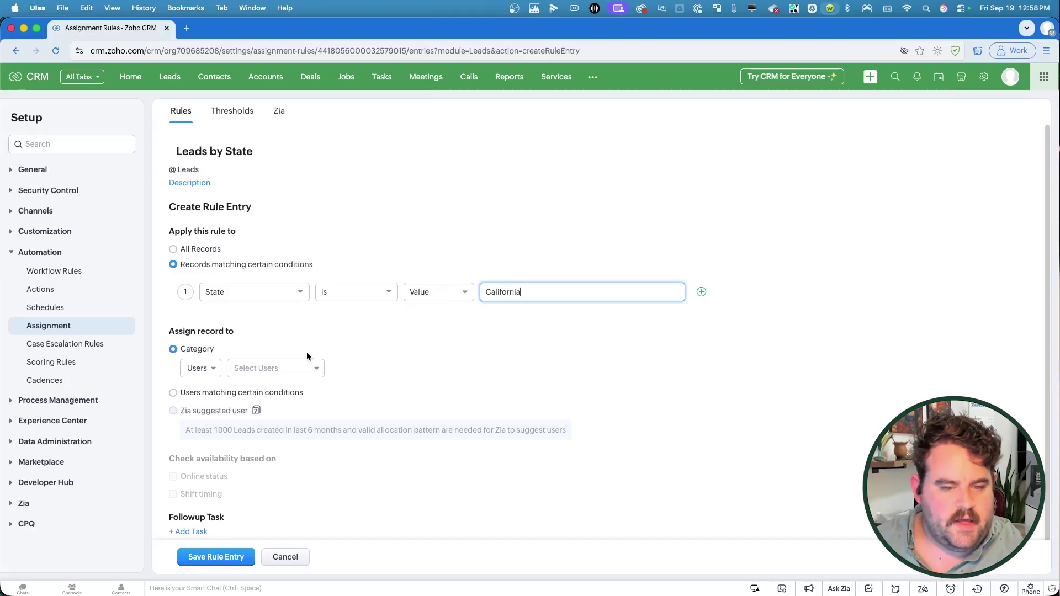
Assign California leads to both the admin and demo users and save the entry
click(275, 368)
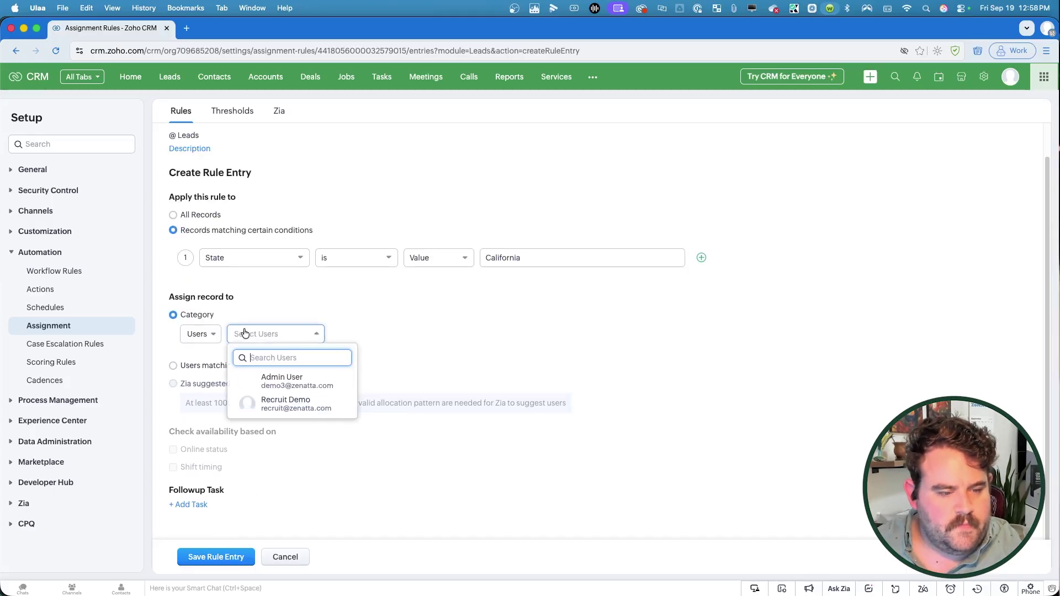
click(277, 388)
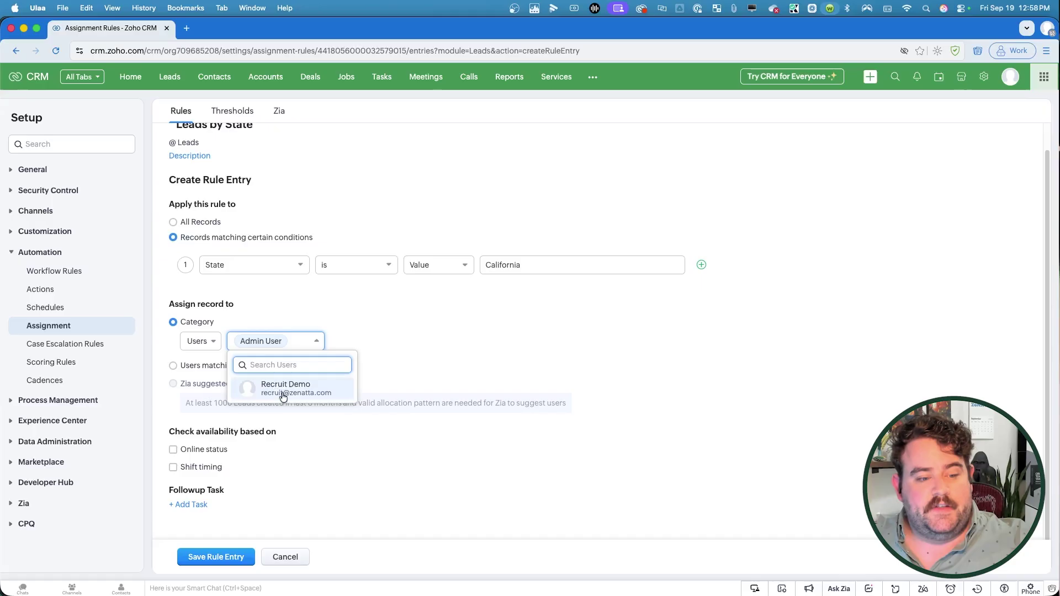
click(283, 389)
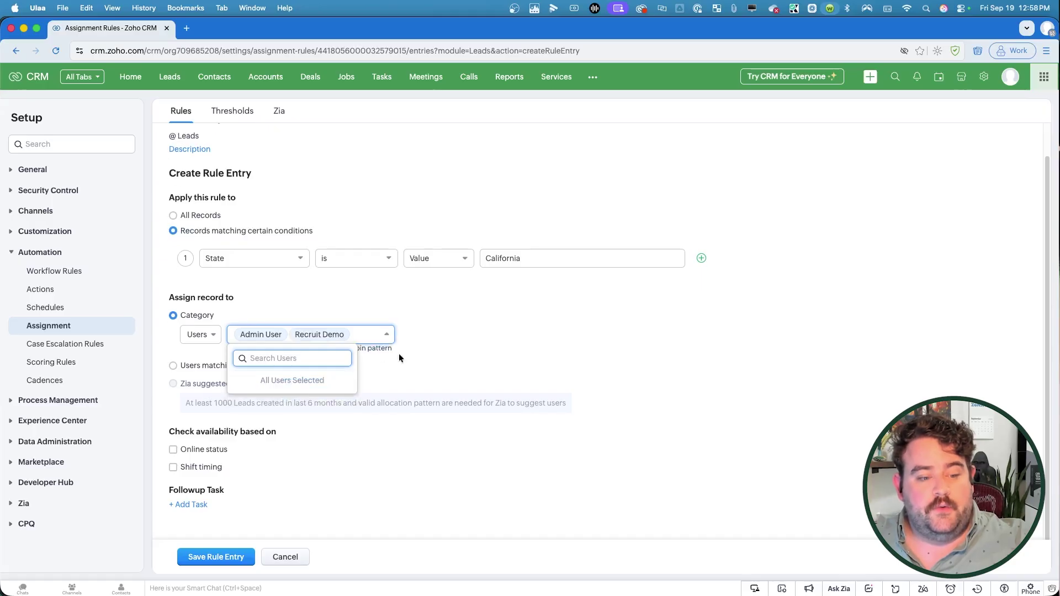
click(464, 347)
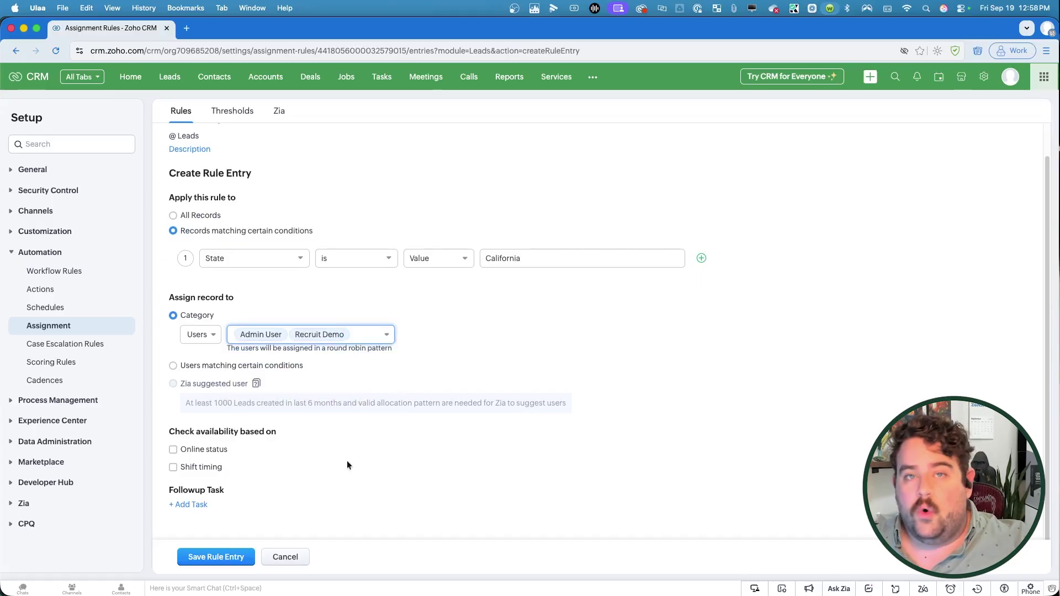
click(224, 556)
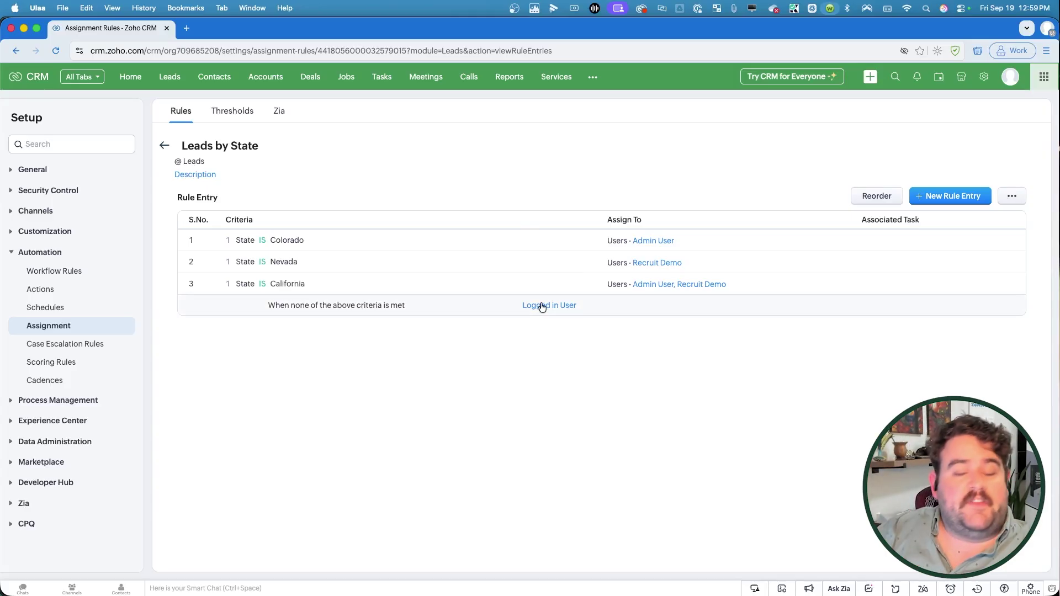
Add a catch-all All Records entry assigned to the admin user and save it
click(977, 197)
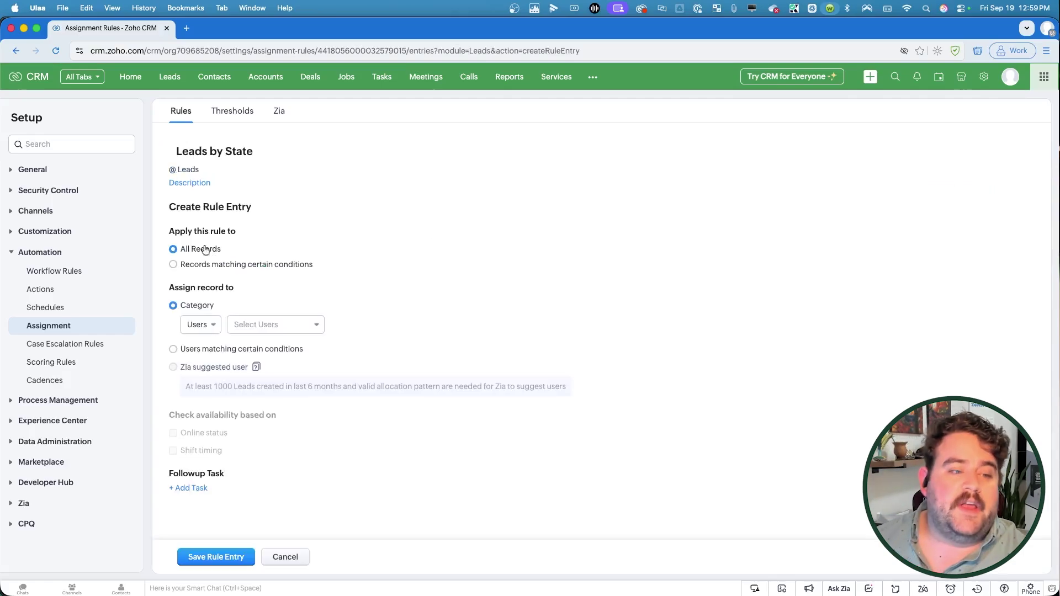
click(256, 329)
click(262, 369)
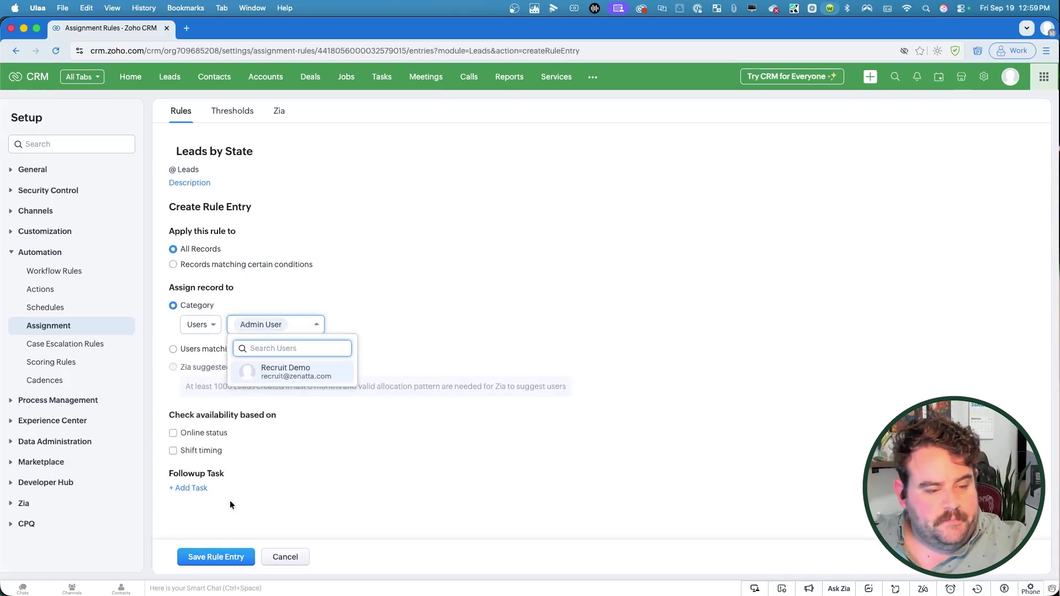
click(226, 558)
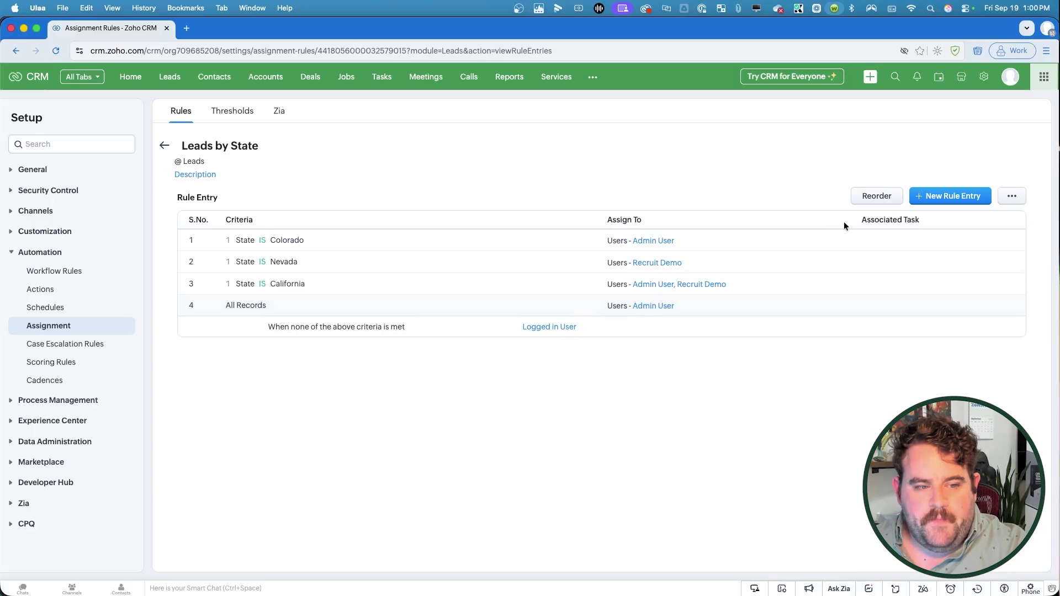
Reorder the rule entries: Colorado moved below Nevada, California set to position 3, then save
click(876, 197)
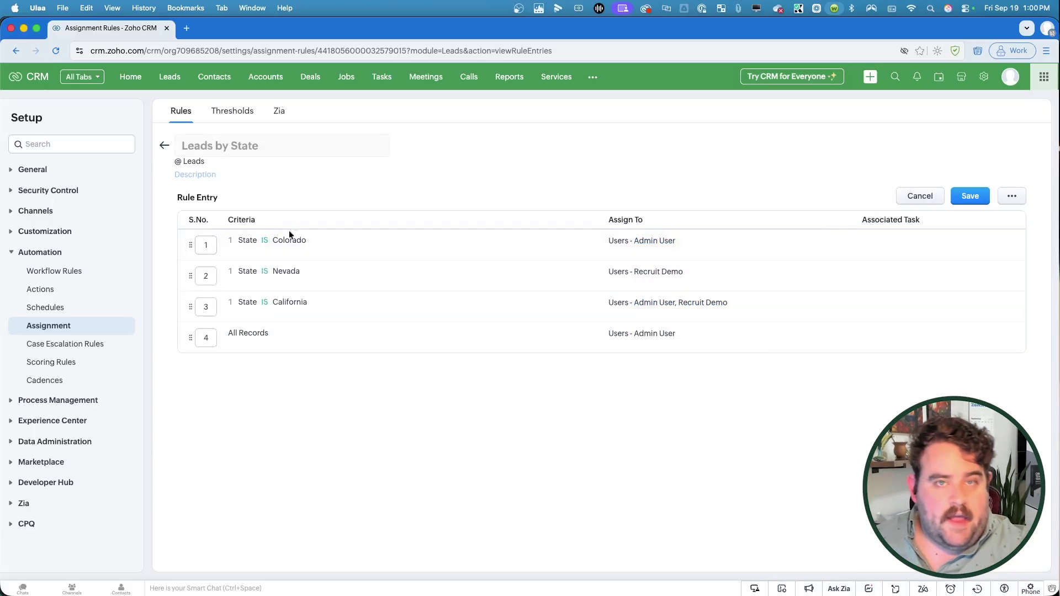
drag(190, 247, 190, 293)
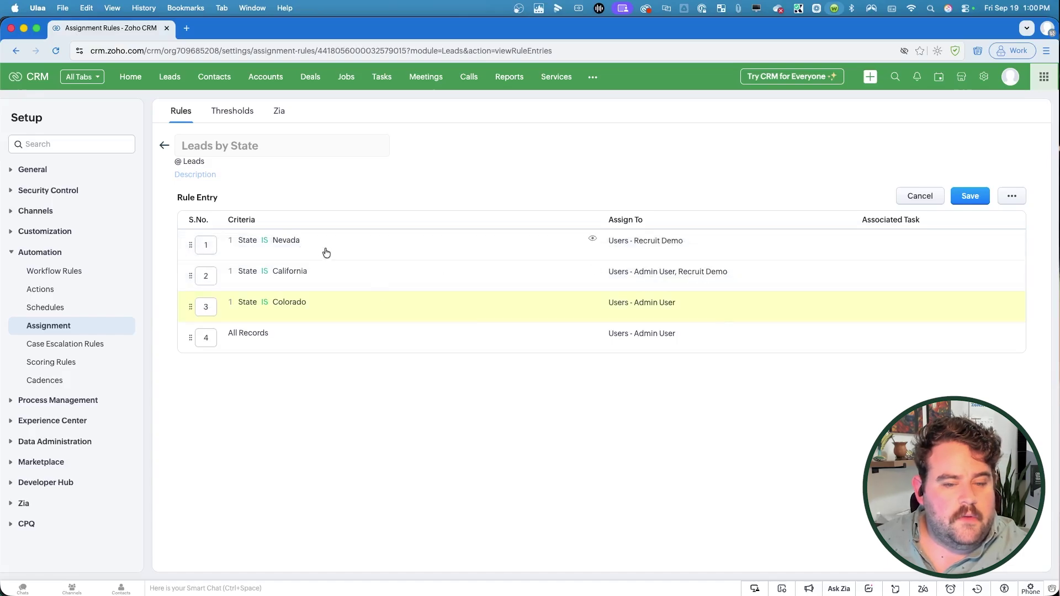
click(207, 280)
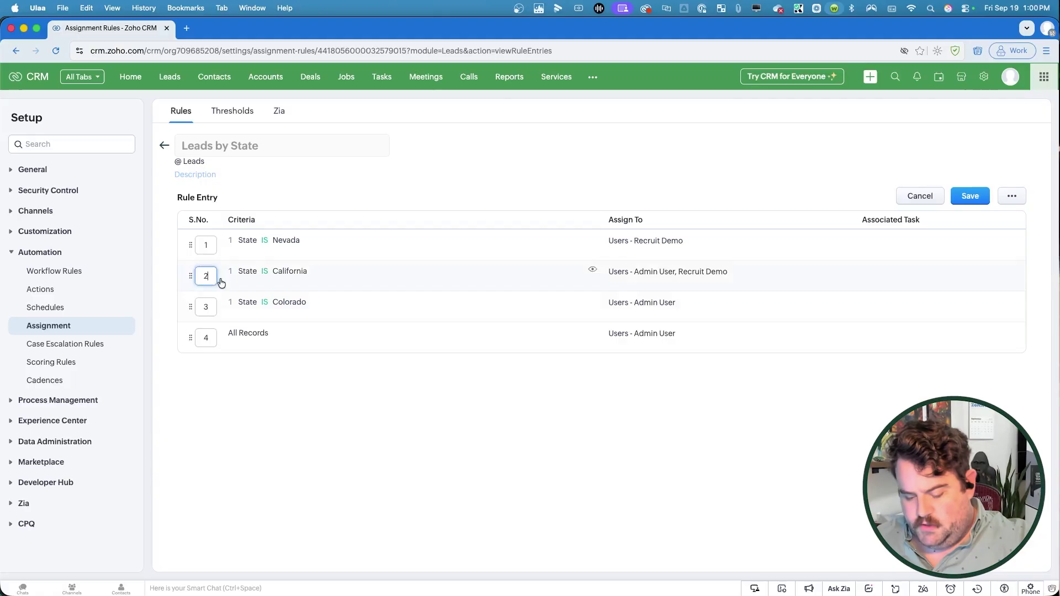
text(3)
click(206, 307)
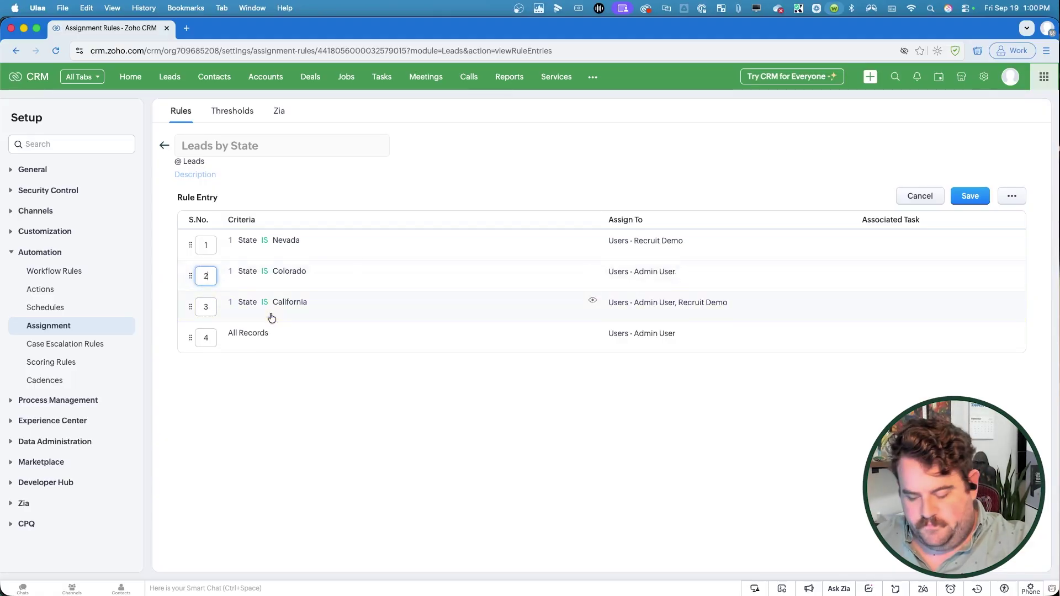
click(964, 196)
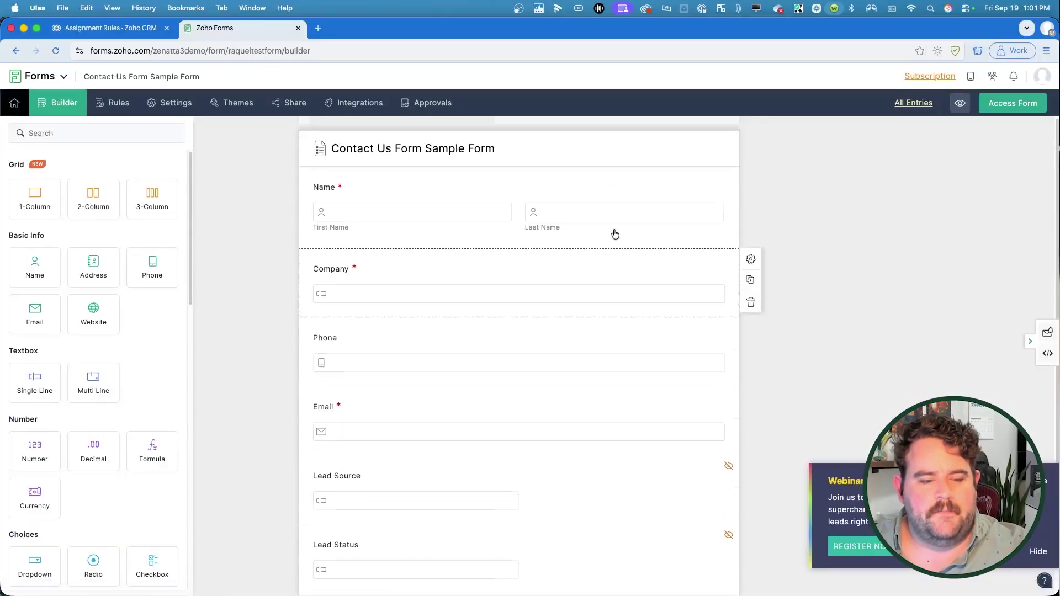
Open the Contact Us Form Sample Form's Zoho CRM integration and scroll to its Actions section
scroll(431, 287, down, 3)
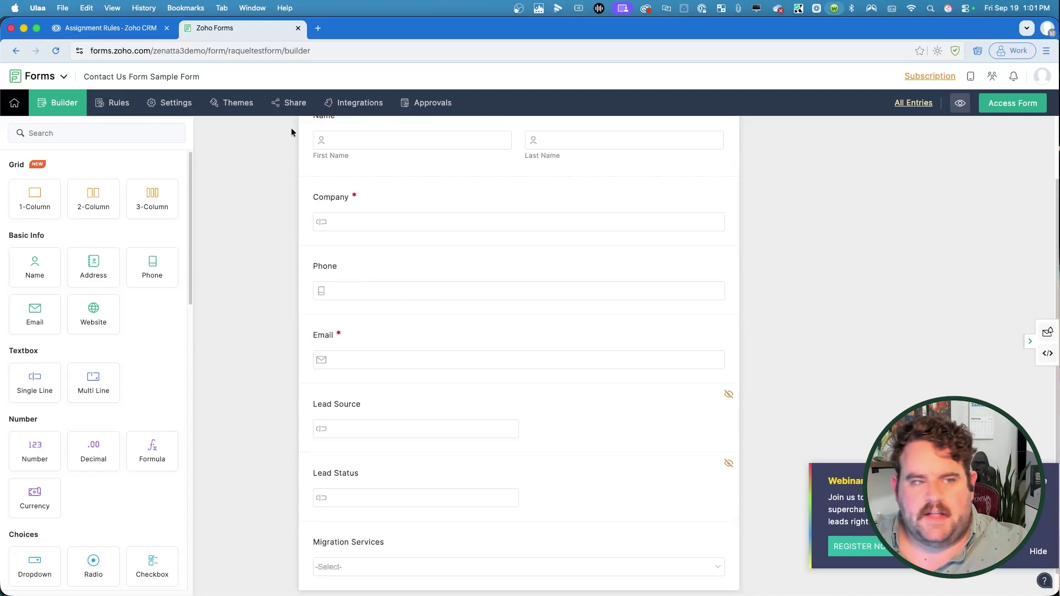
click(351, 105)
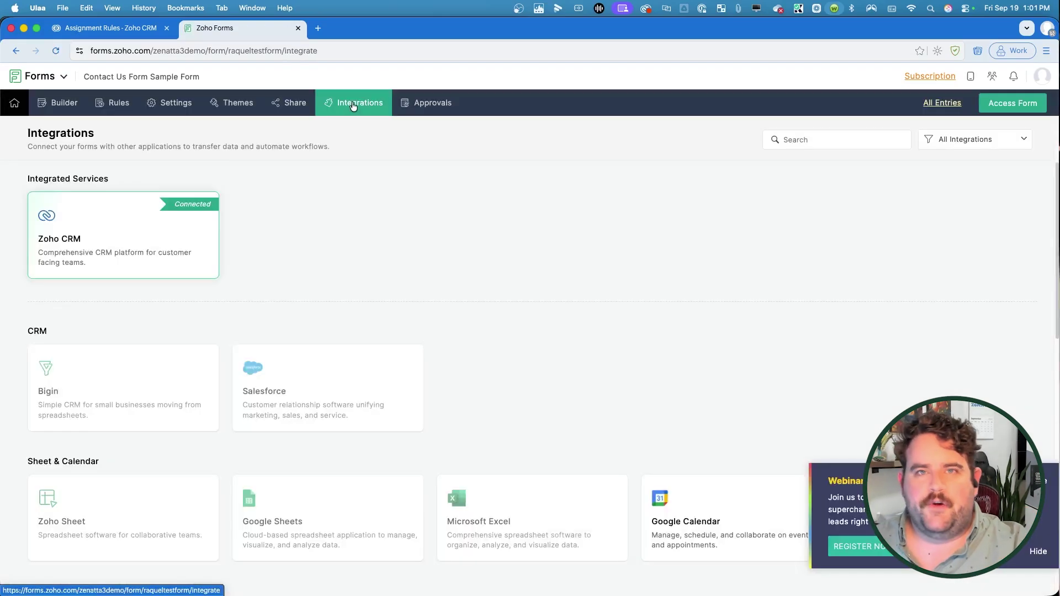
click(107, 215)
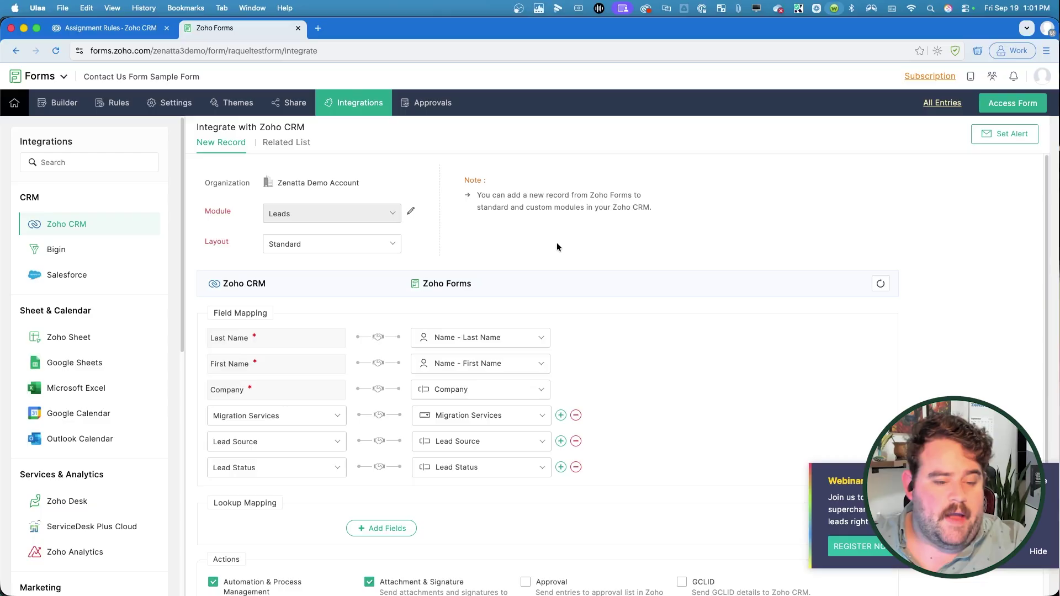
scroll(557, 247, down, 1)
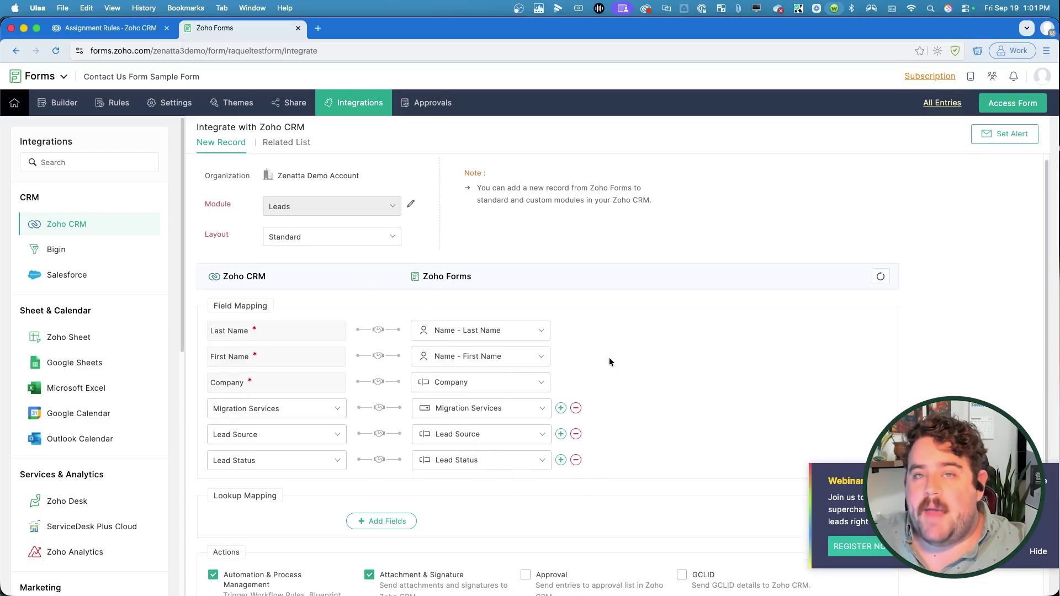
scroll(549, 223, down, 6)
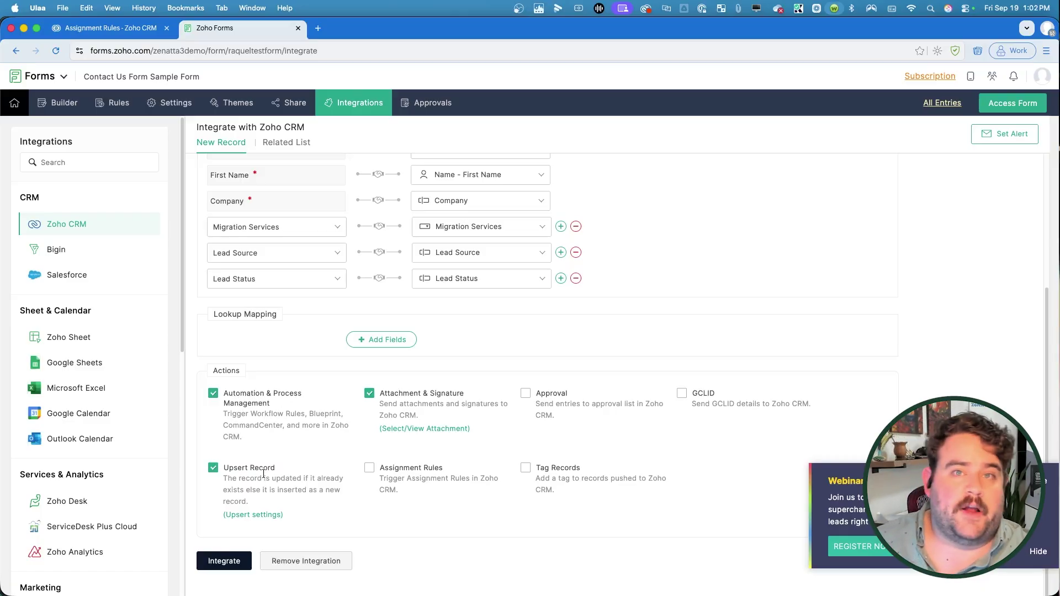
Enable Assignment Rules on the form's CRM integration and choose Leads by State
click(370, 469)
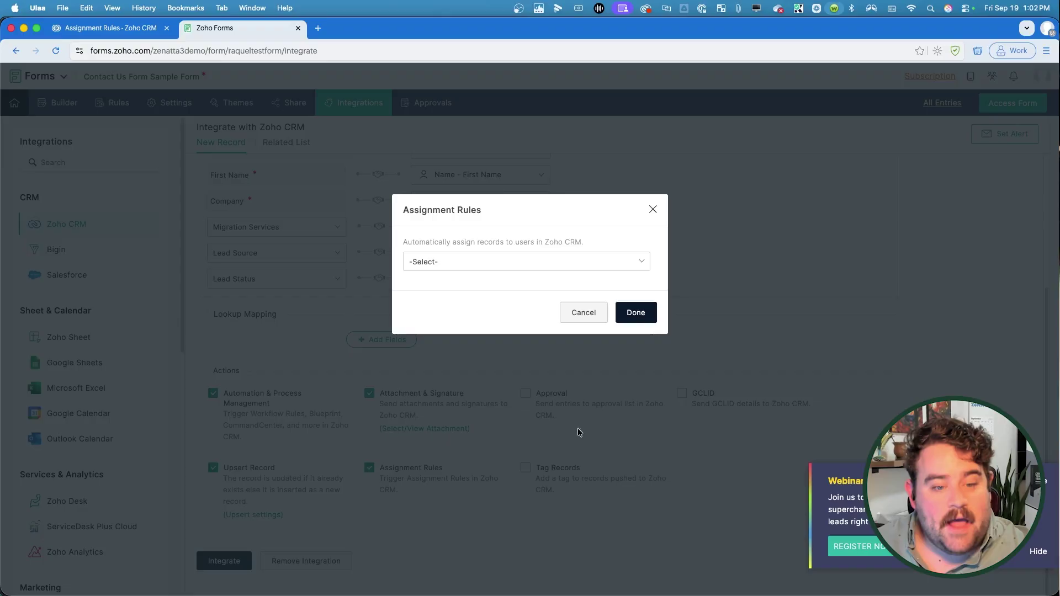
click(524, 263)
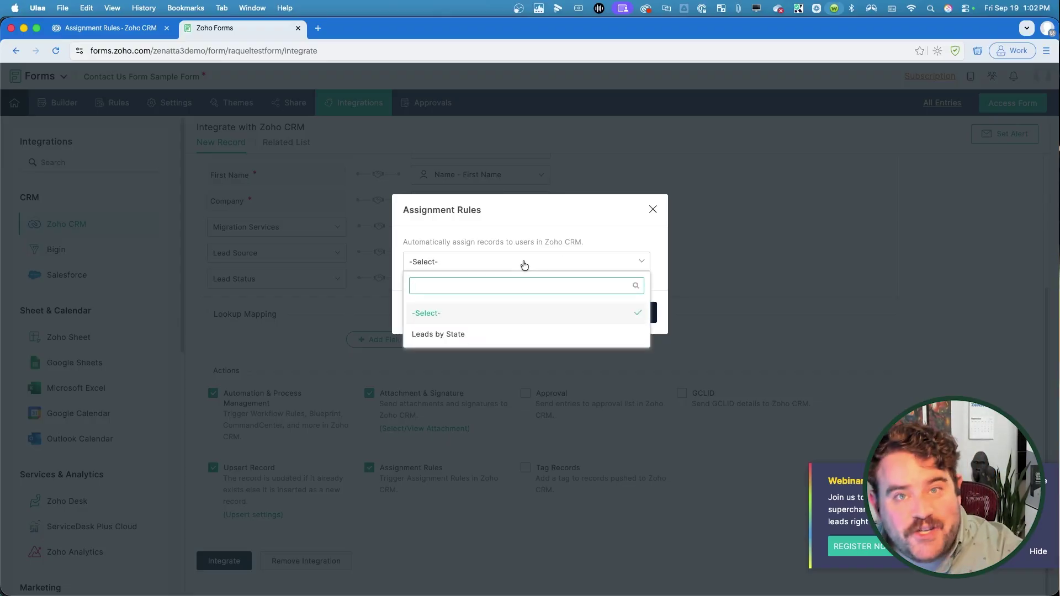
click(466, 334)
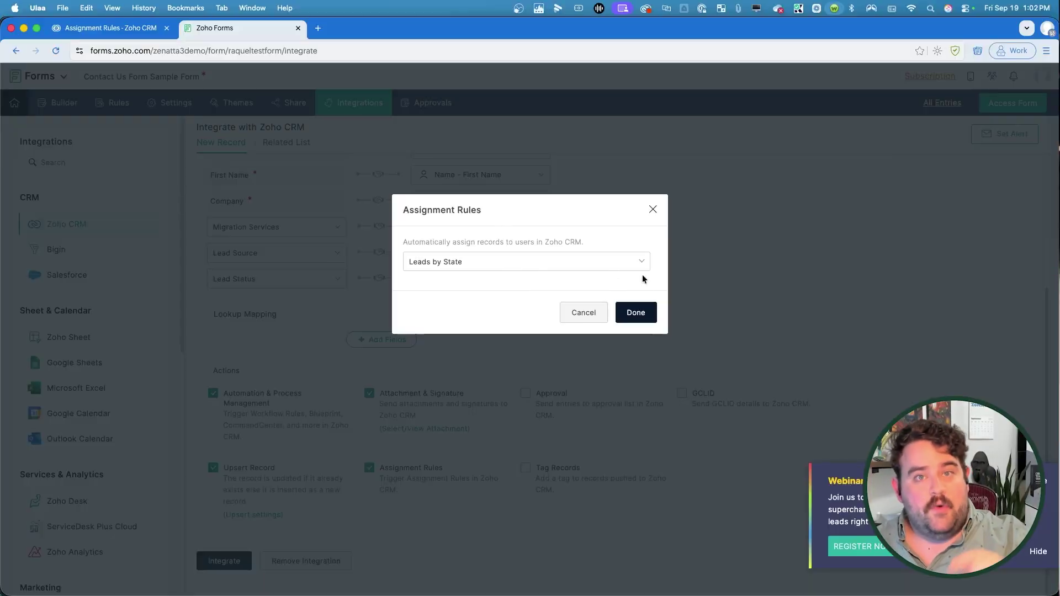
click(635, 314)
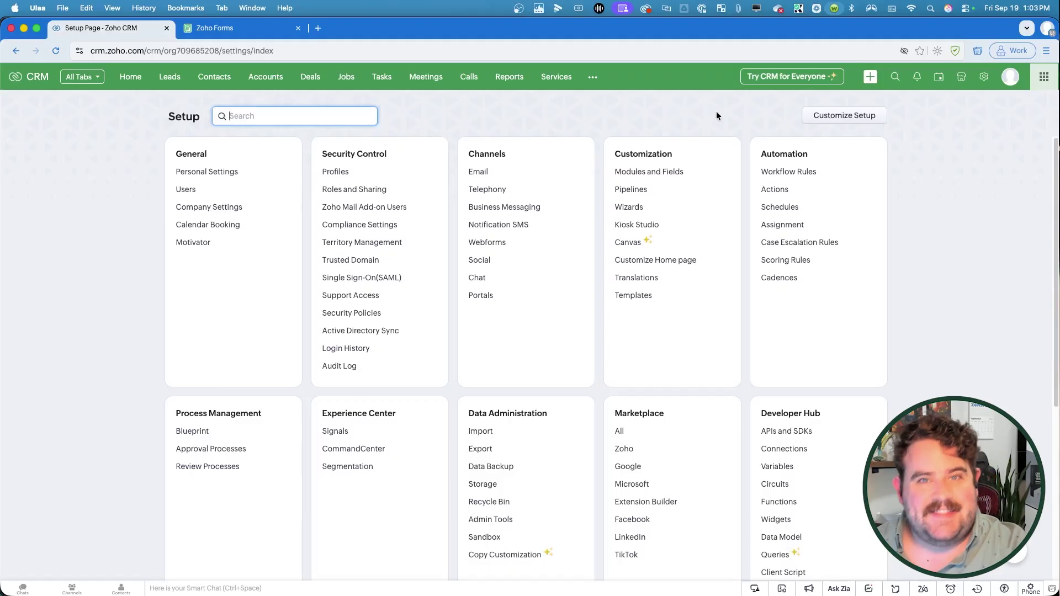
Open Workflow Rules under Setup's Automation section
click(774, 172)
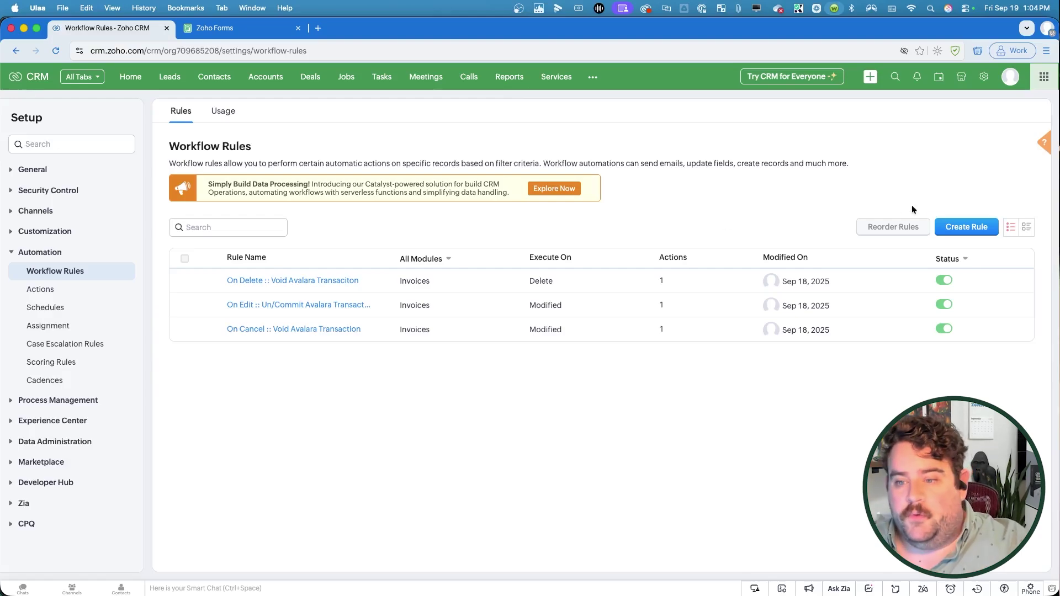
Create a new Leads workflow rule named 'Reassign Lead Based on State'
click(958, 226)
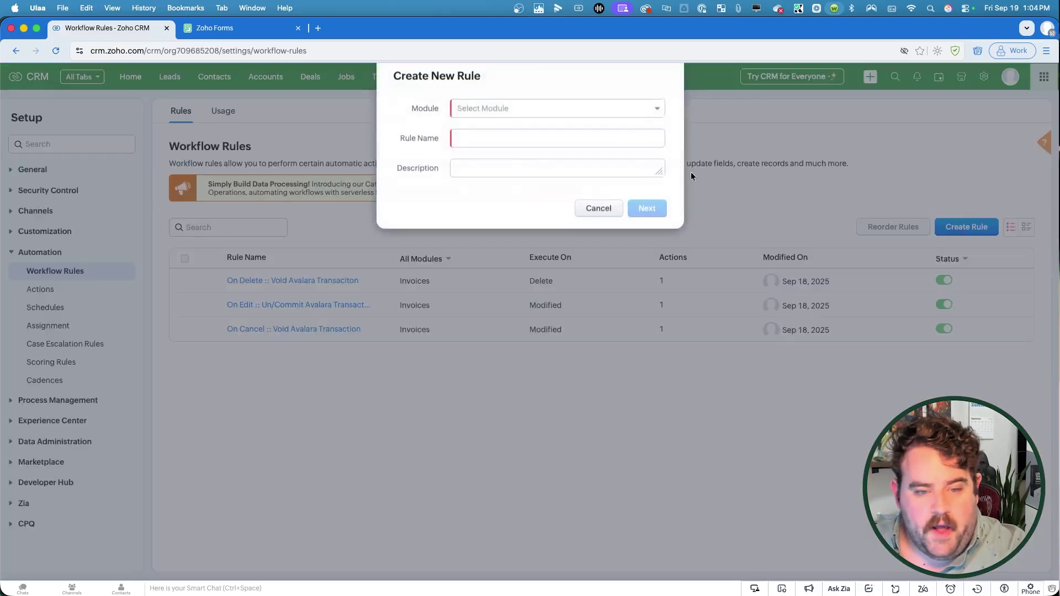
click(504, 116)
click(499, 163)
click(499, 148)
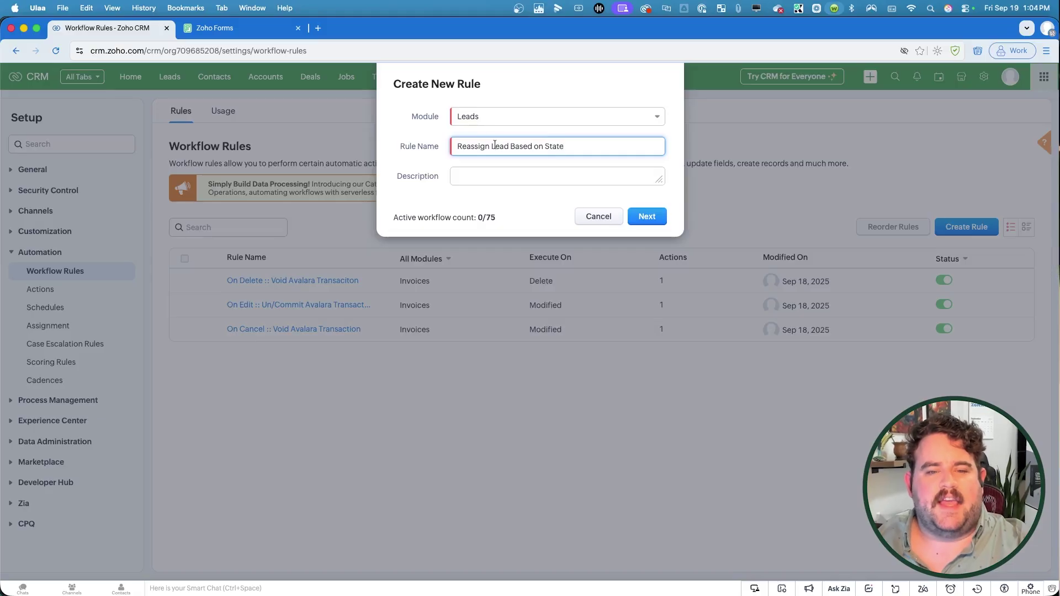
click(646, 216)
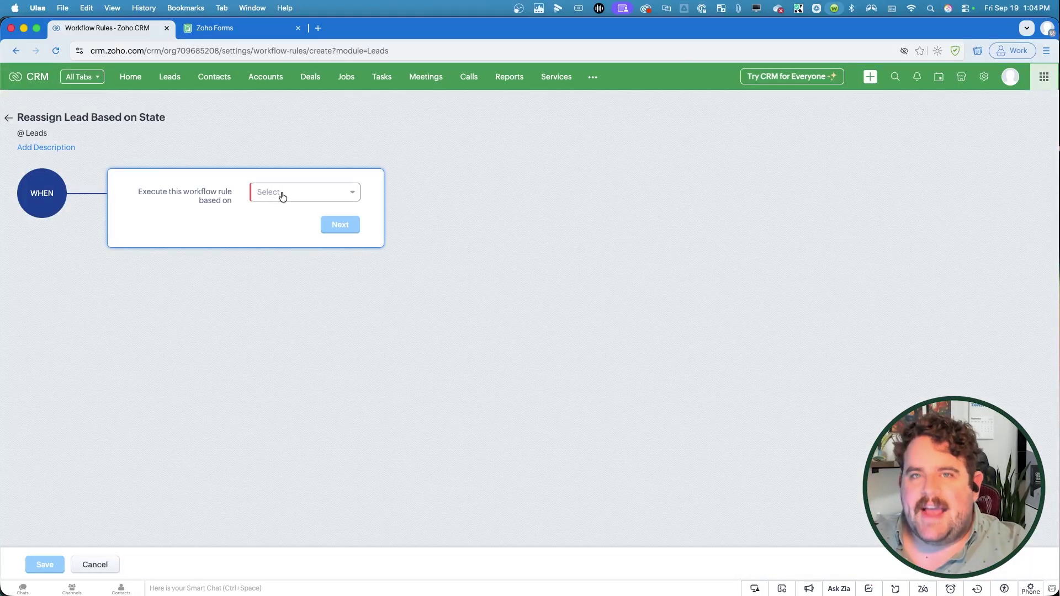
Trigger the rule on the Edit record action when specific fields are modified
click(283, 196)
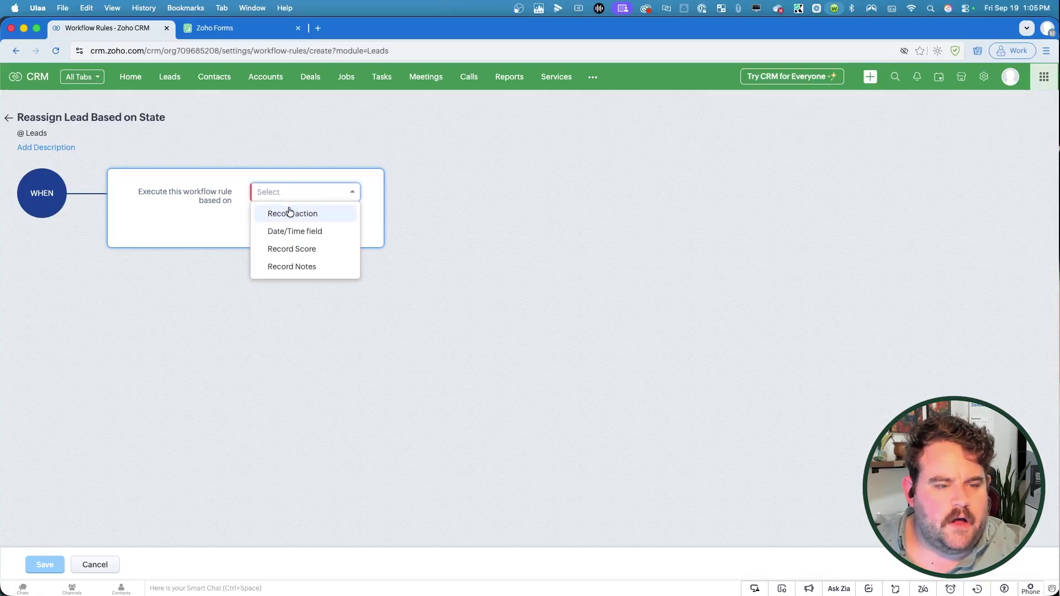
click(274, 220)
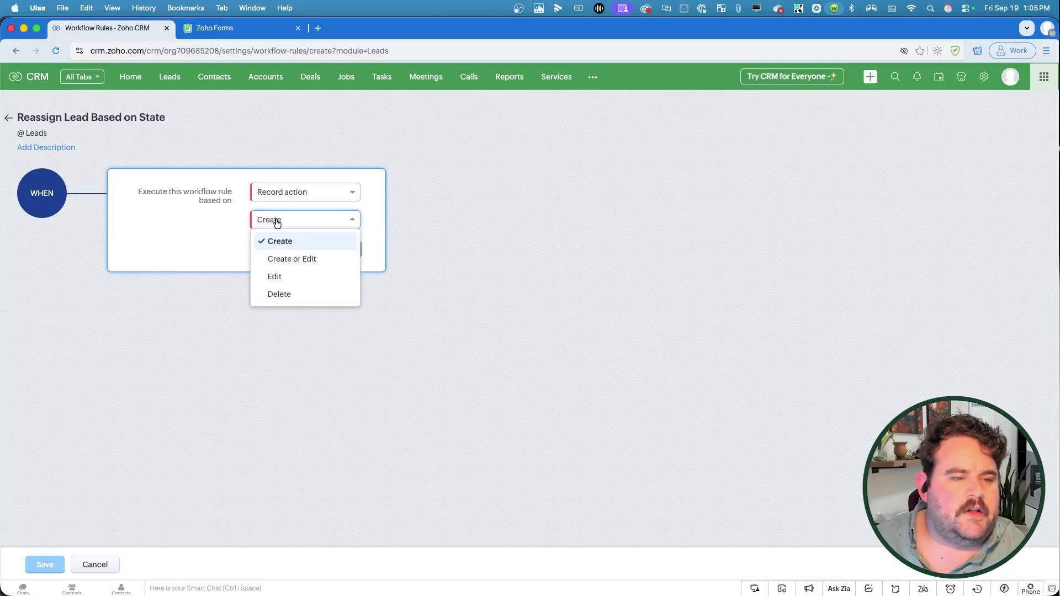
click(298, 277)
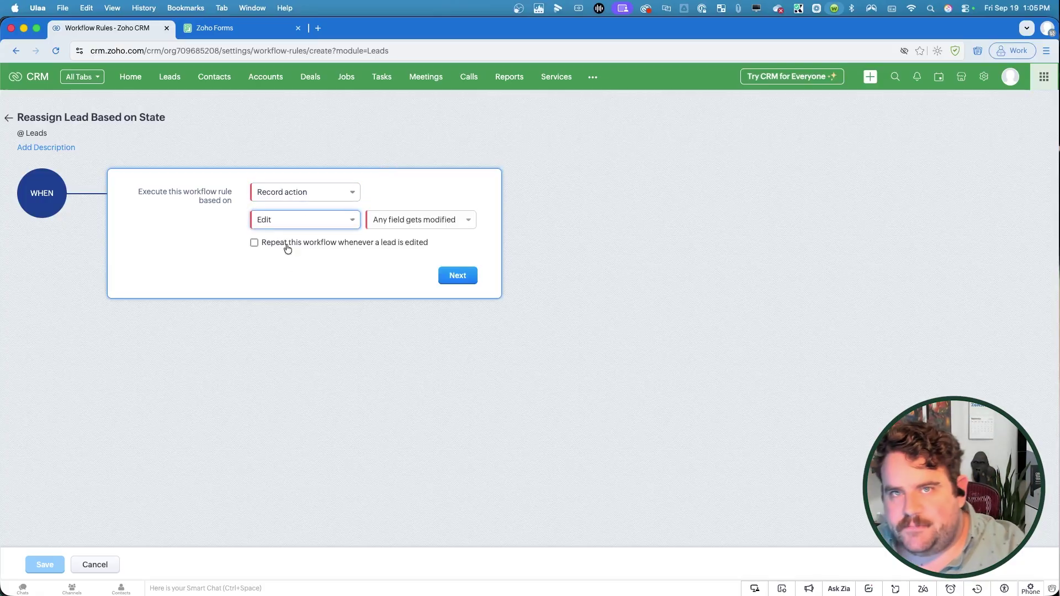
click(403, 222)
click(408, 259)
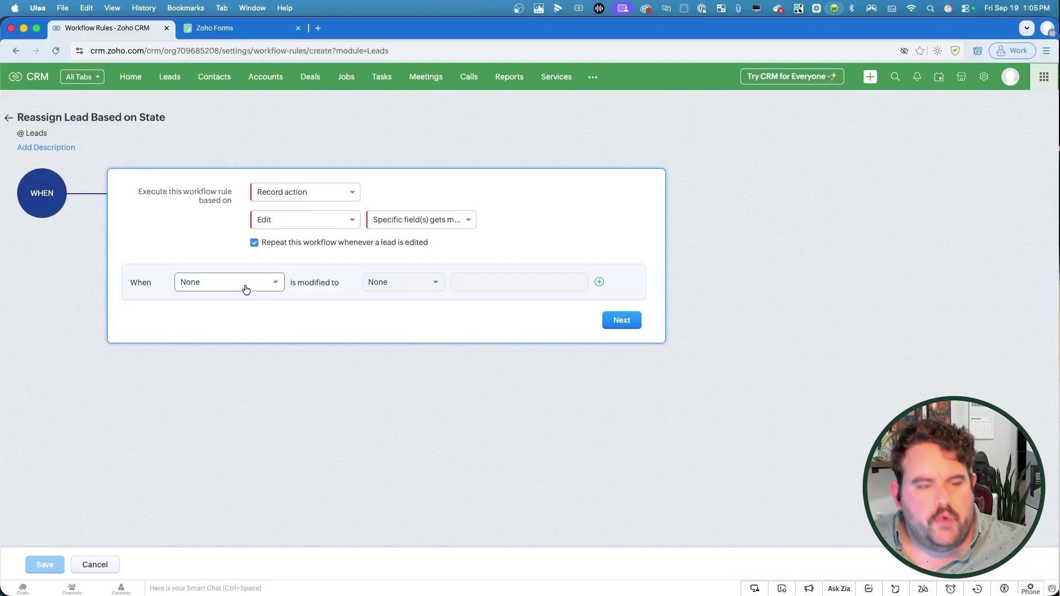
Watch the State field for a change to any value and confirm the trigger
click(246, 289)
text(stat)
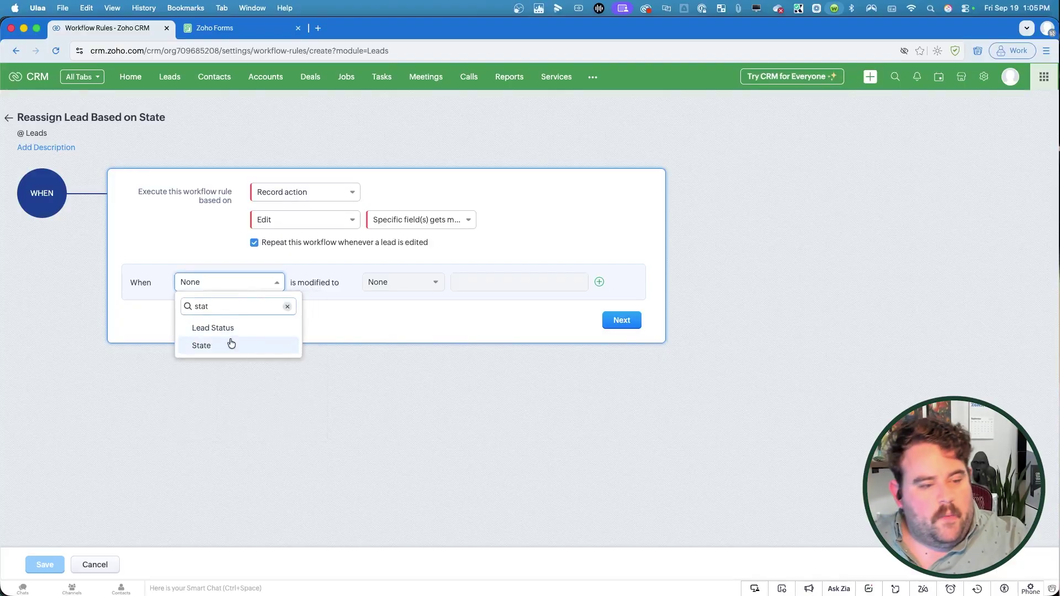
click(226, 343)
click(384, 283)
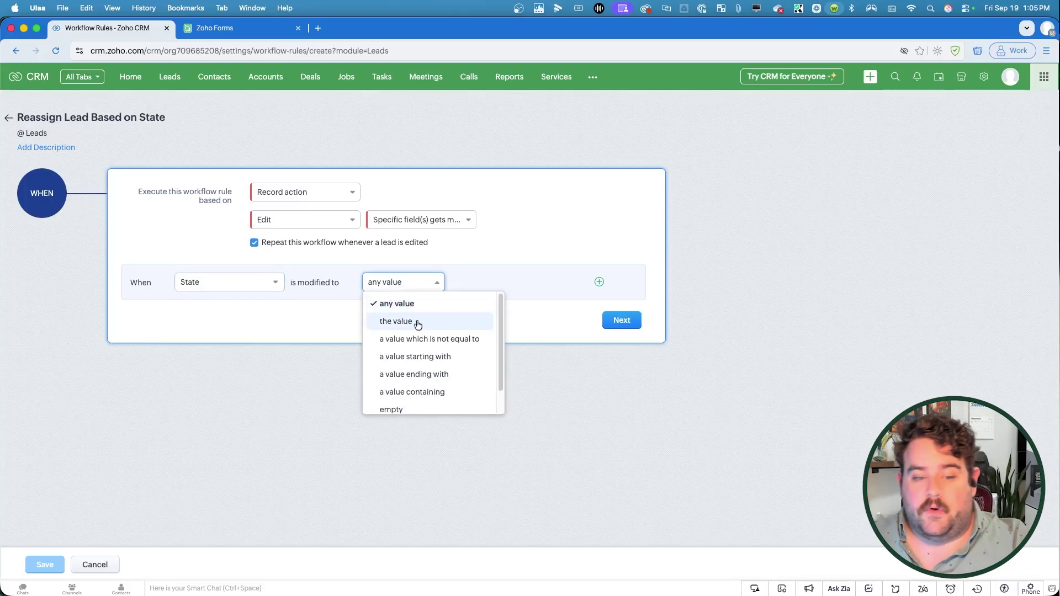
scroll(415, 326, down, 2)
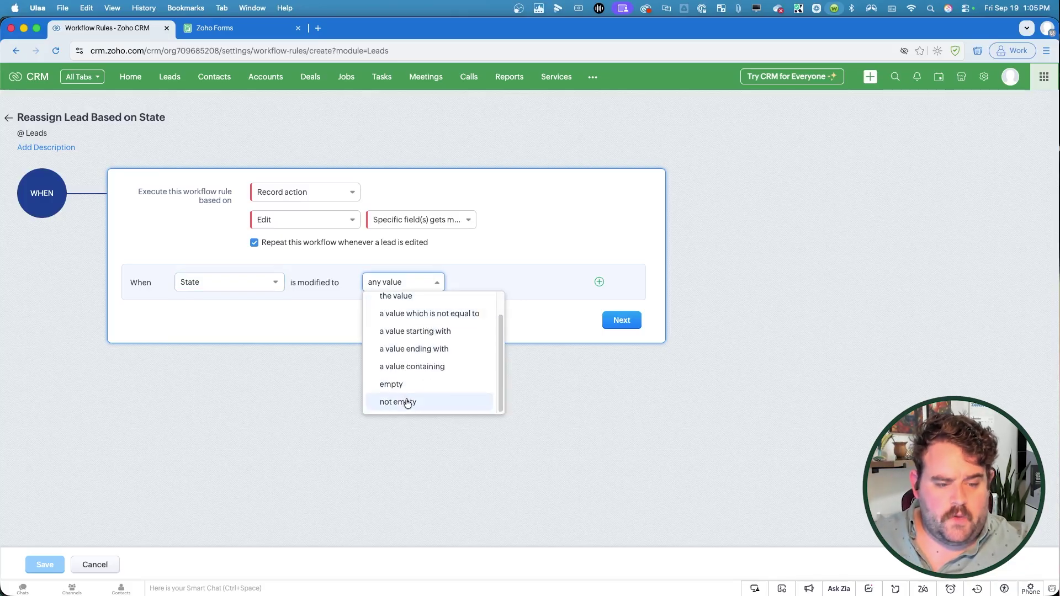
scroll(405, 364, up, 2)
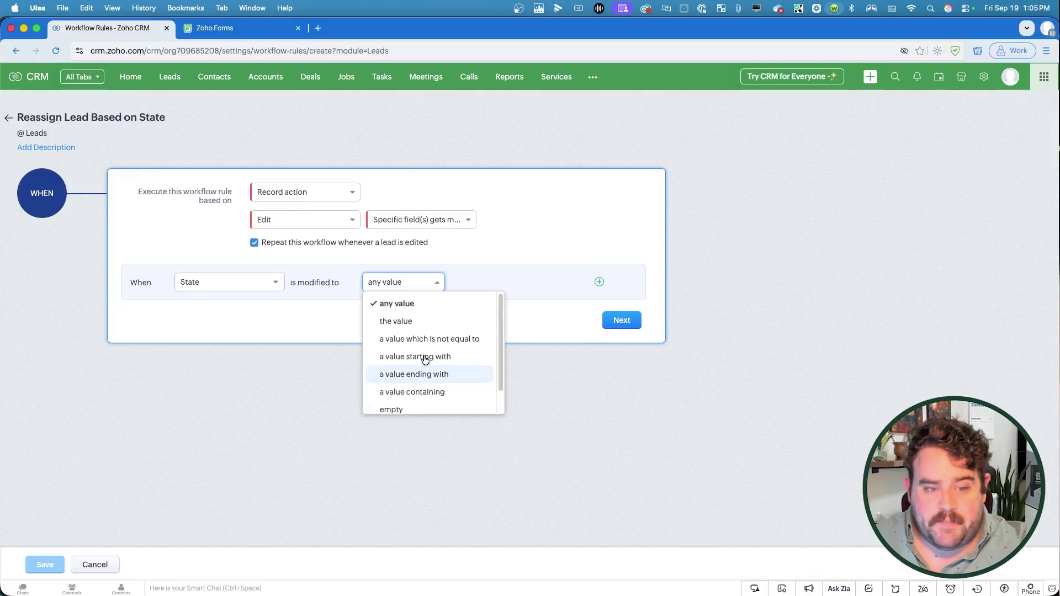
click(406, 307)
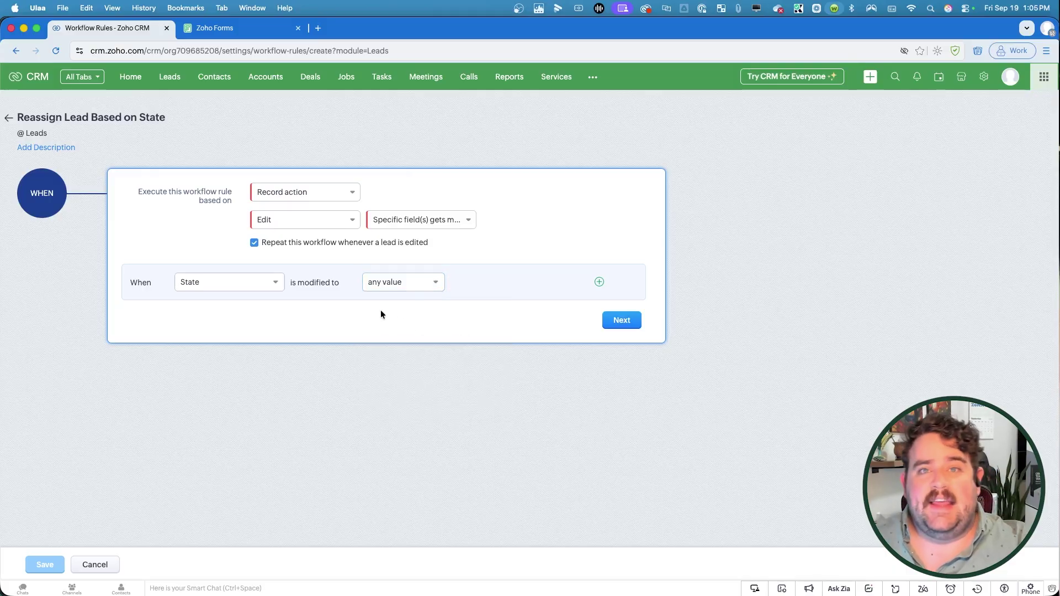
click(612, 321)
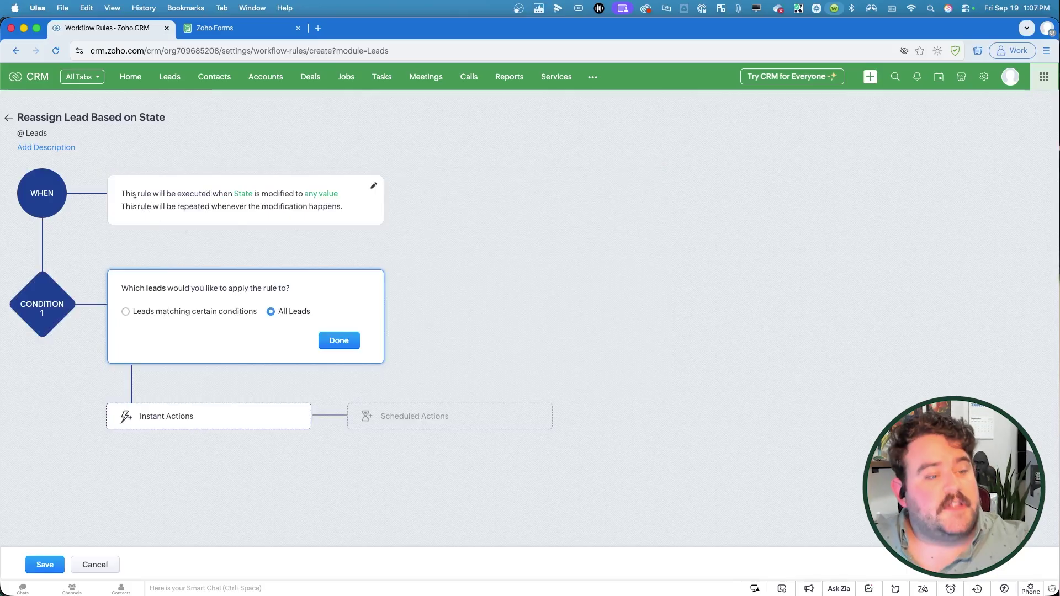
Review the trigger summary and apply the workflow to all leads
drag(123, 193, 346, 192)
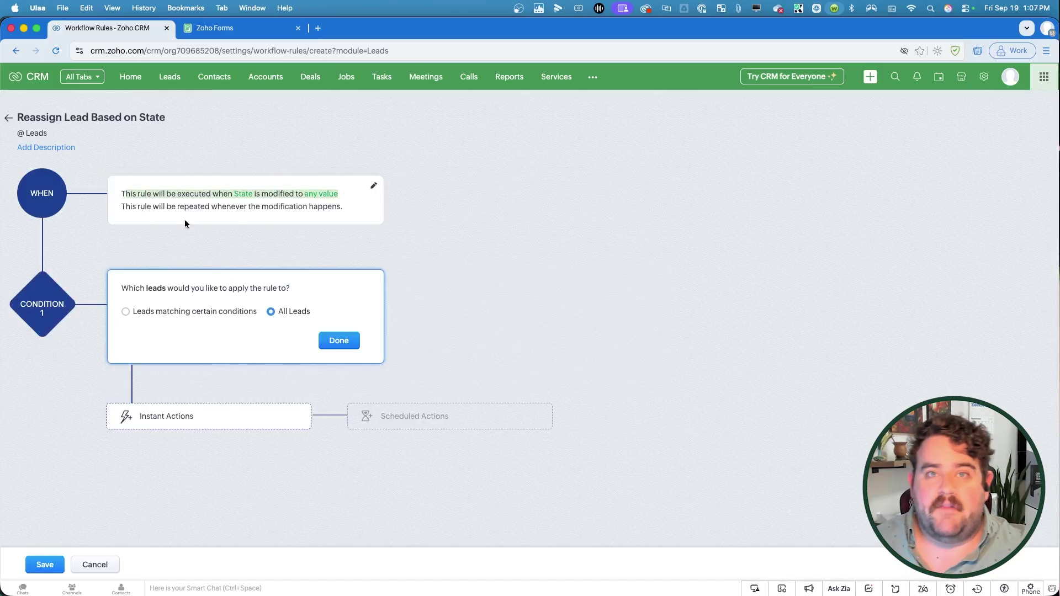
drag(121, 207, 371, 208)
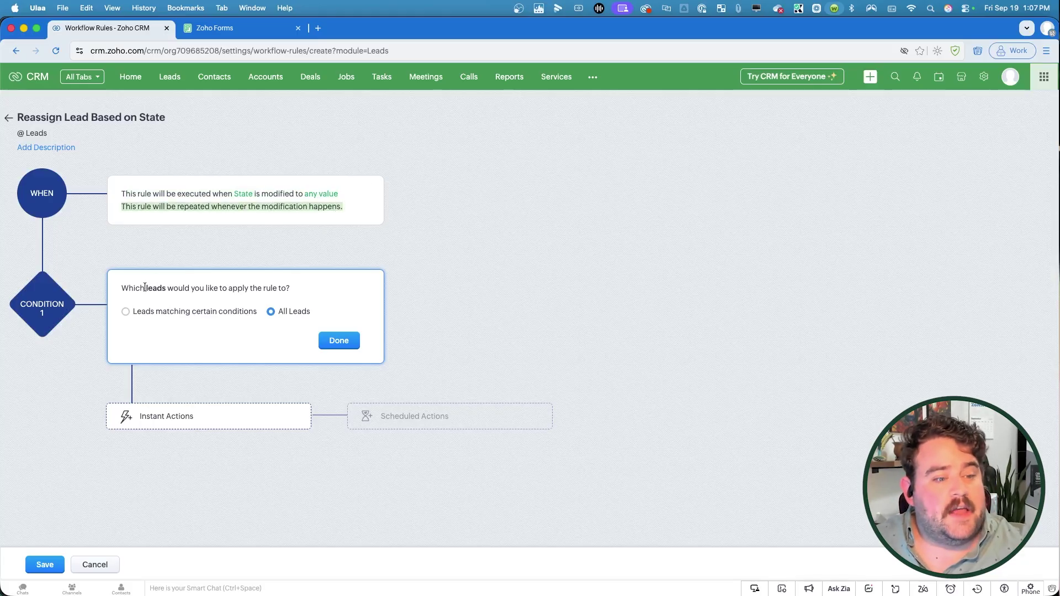
drag(145, 288, 278, 288)
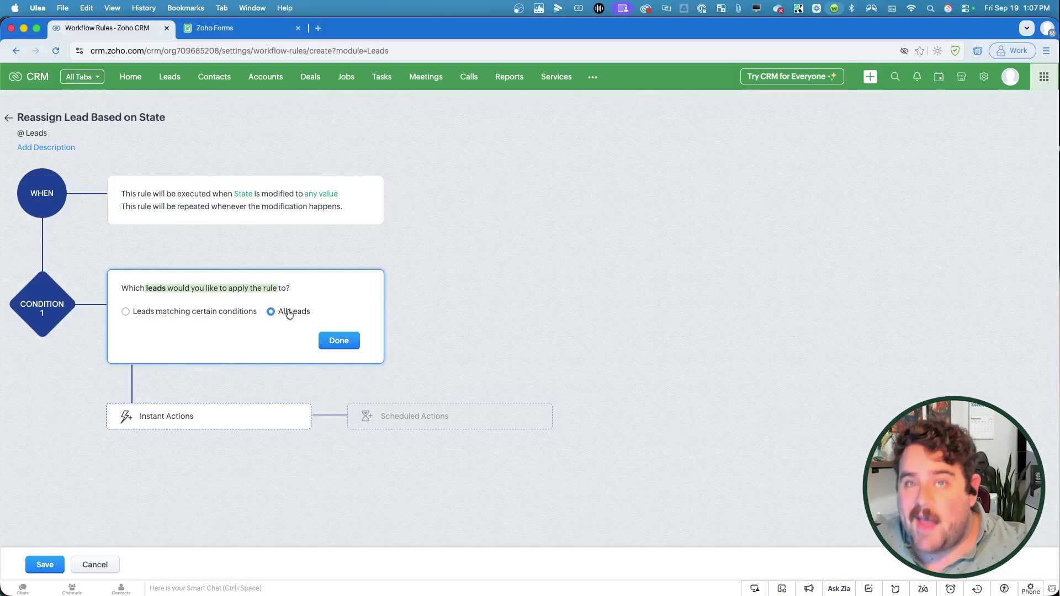
click(327, 340)
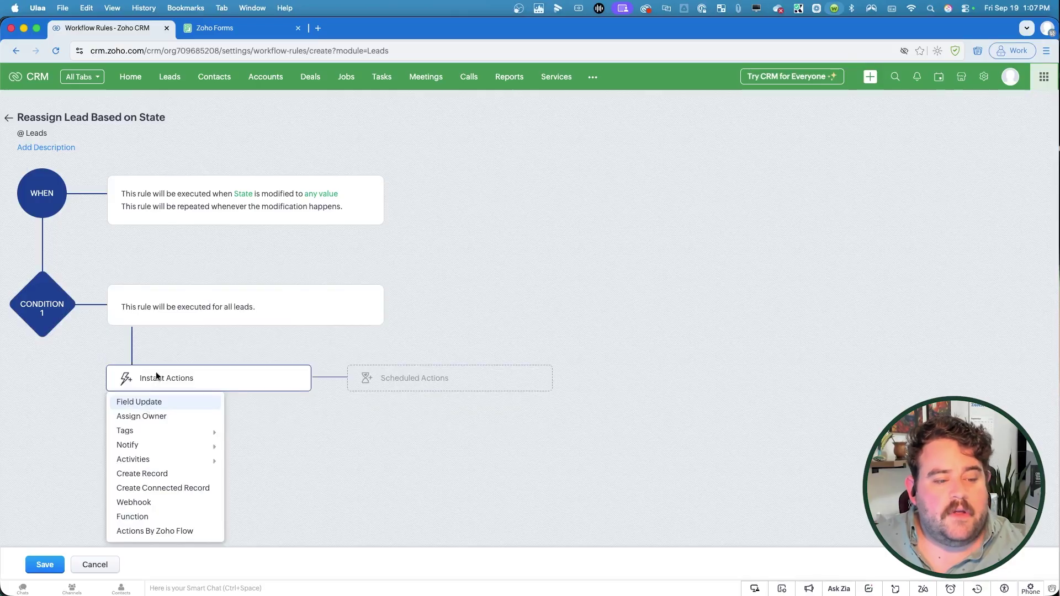
Add an Assign Owner action and pick two users for round-robin assignment
click(167, 418)
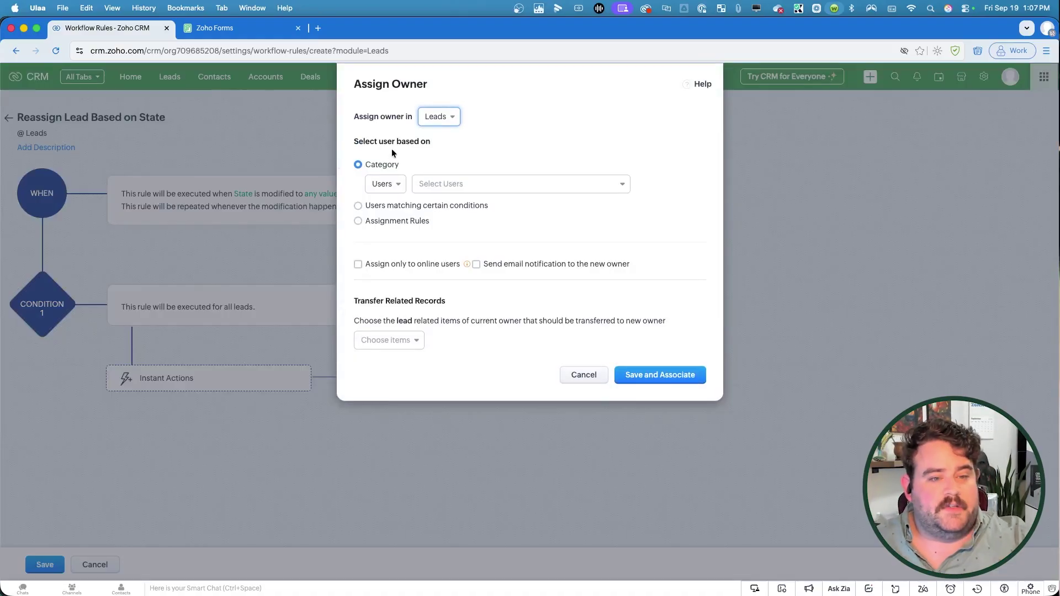
click(511, 184)
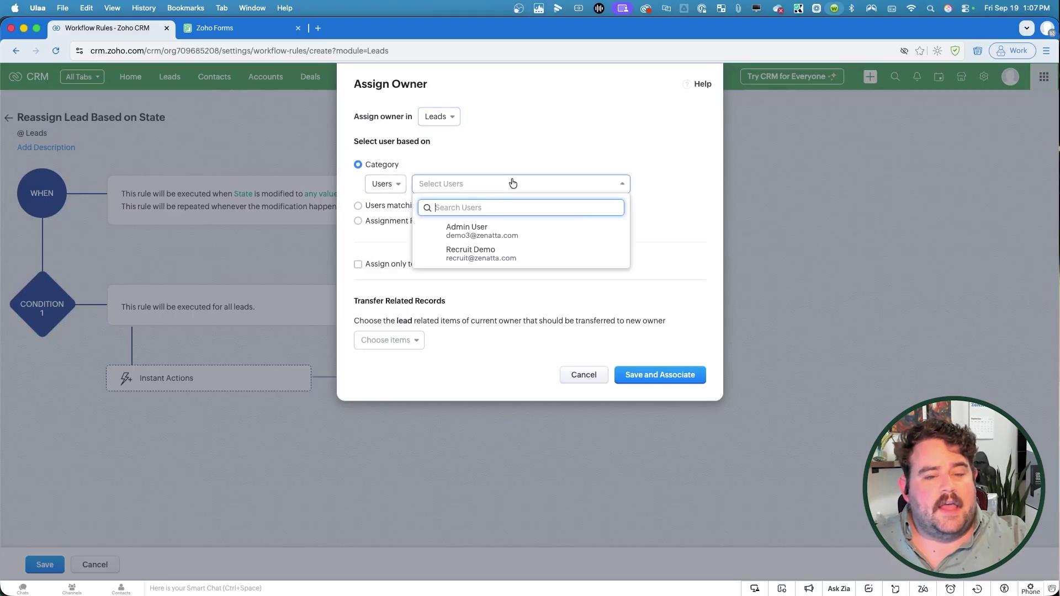
click(468, 230)
click(468, 231)
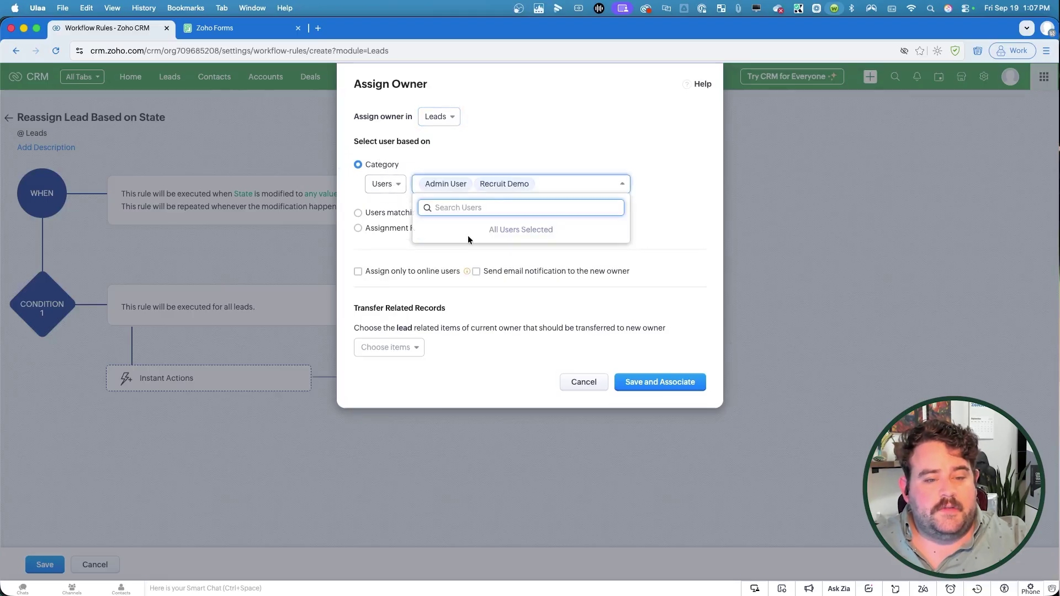
click(666, 200)
drag(437, 200, 571, 194)
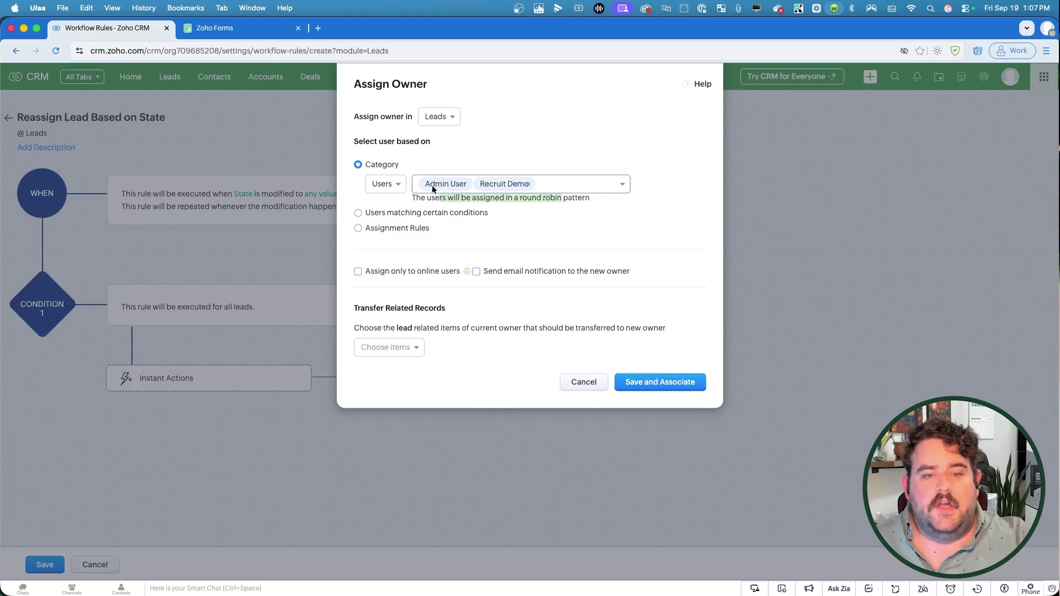
Try the Roles, Groups and User Fields assignee categories, then assign owners via the Leads by State rule
click(384, 184)
click(393, 222)
click(385, 183)
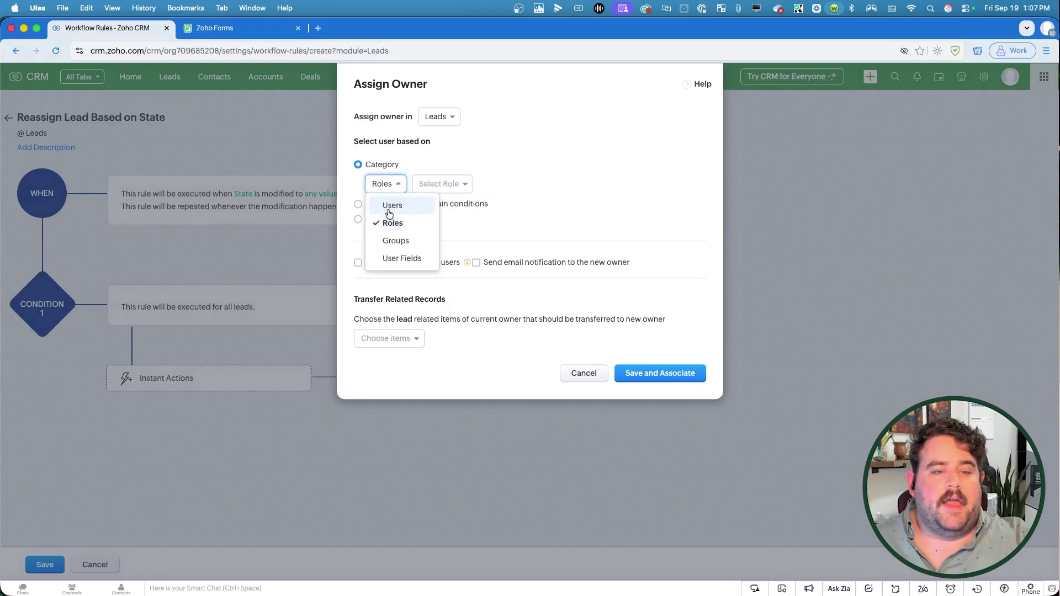
click(386, 240)
click(393, 182)
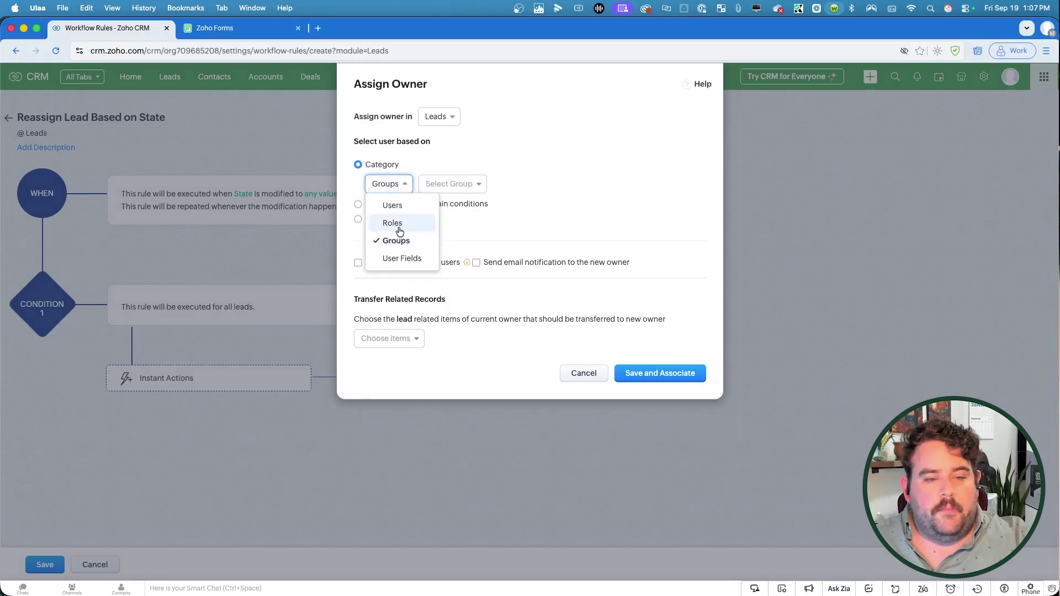
click(399, 259)
click(359, 204)
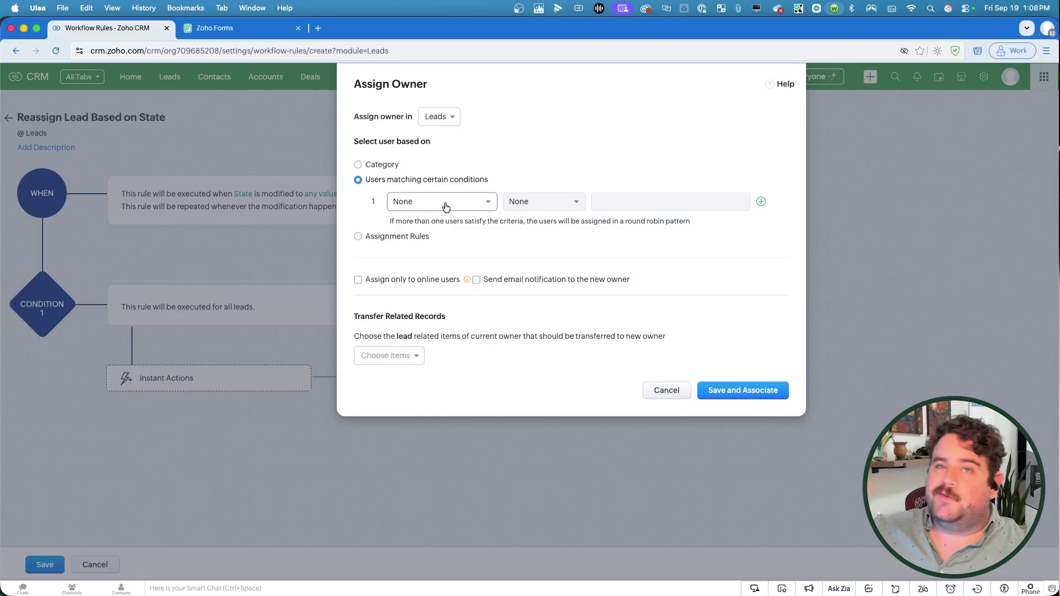
click(379, 237)
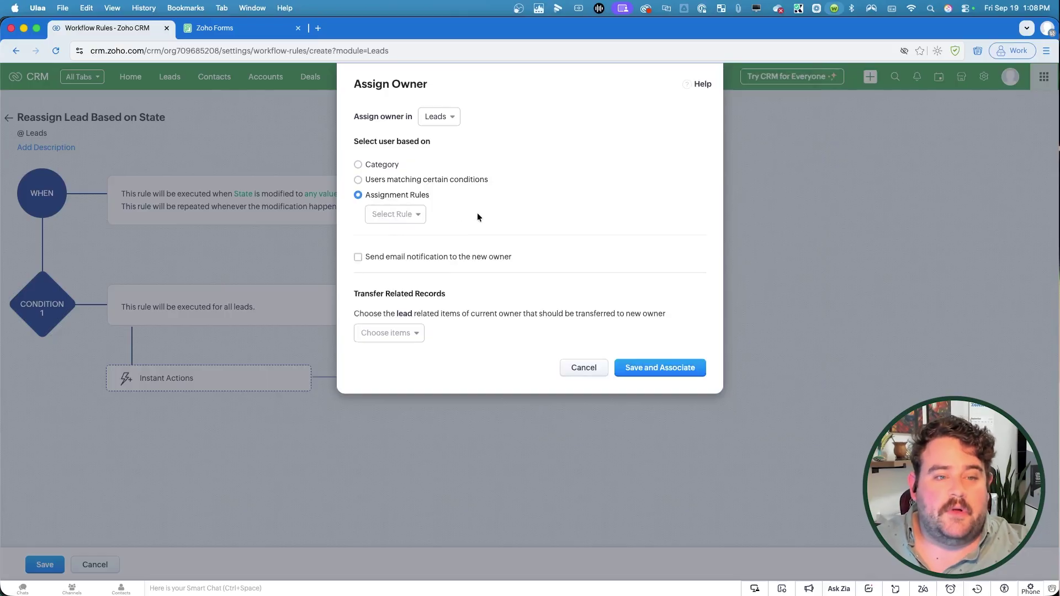
click(403, 214)
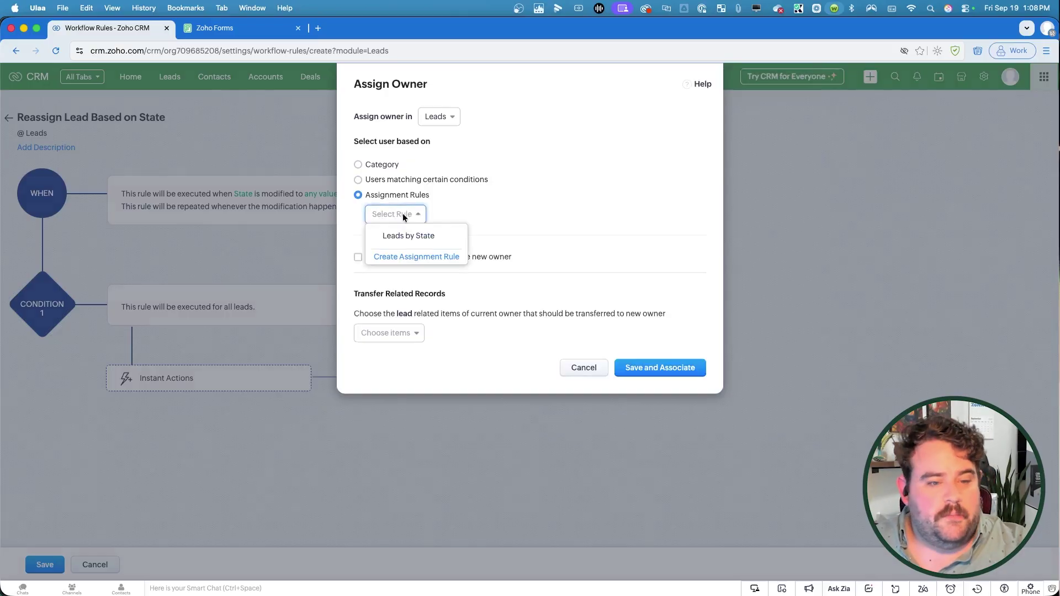
click(426, 236)
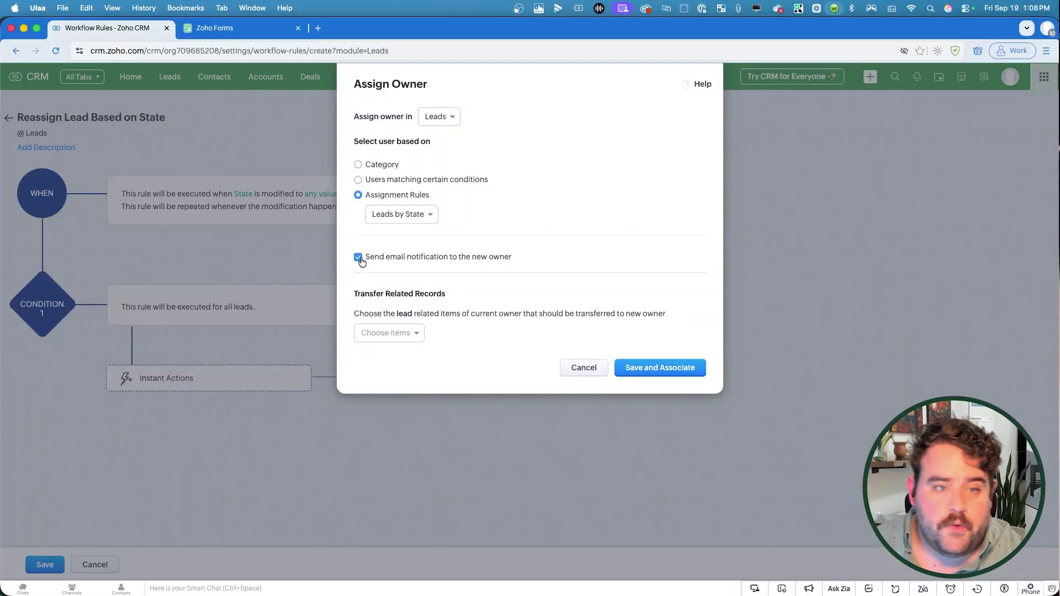
Transfer open Tasks, Meetings and Calls, email the new owner, and save the action
click(360, 259)
click(408, 335)
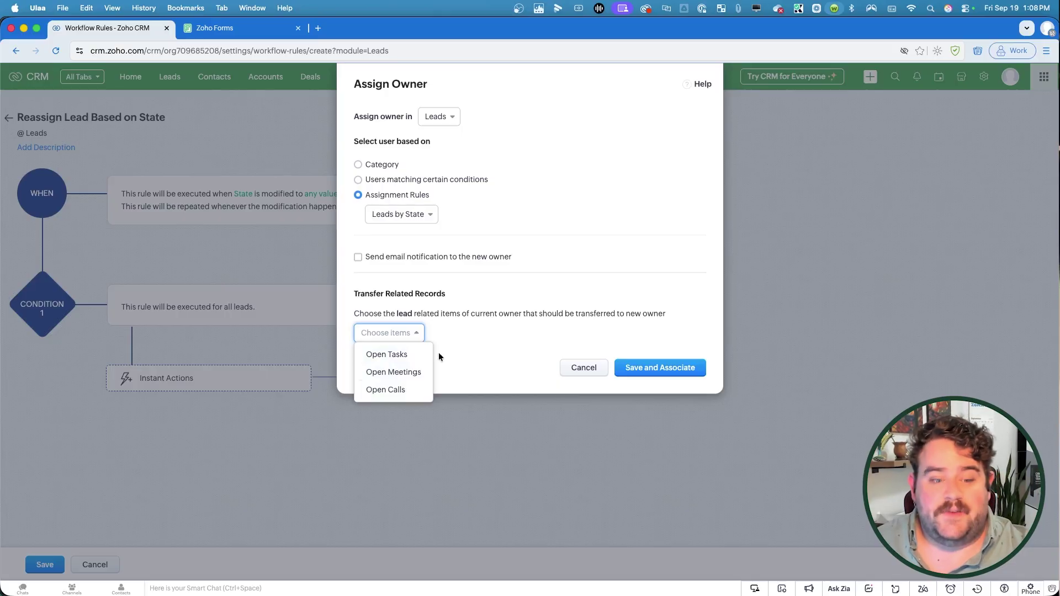
click(389, 355)
click(392, 358)
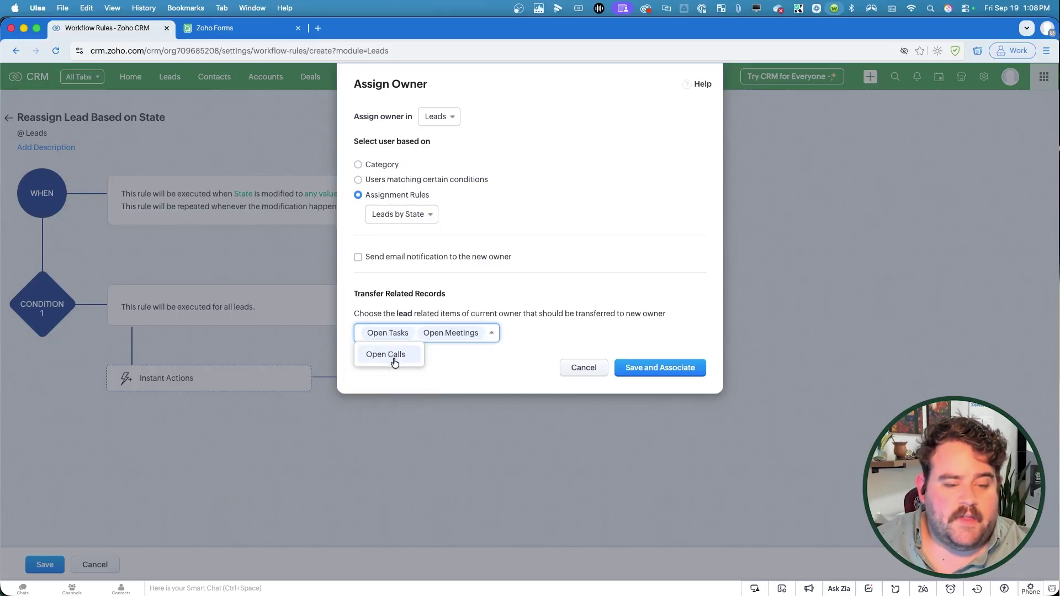
click(395, 355)
click(575, 330)
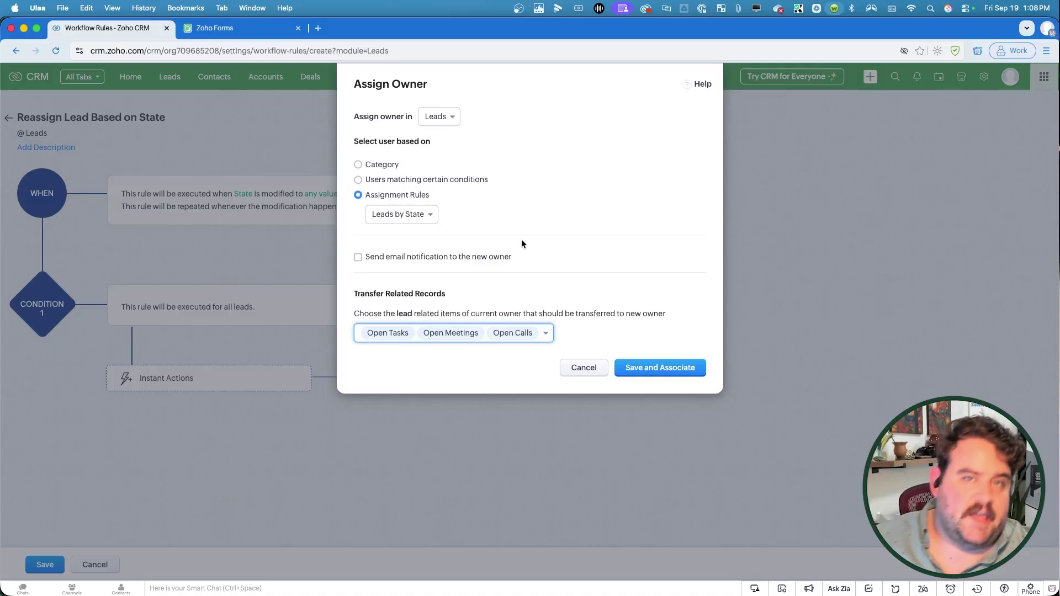
click(408, 262)
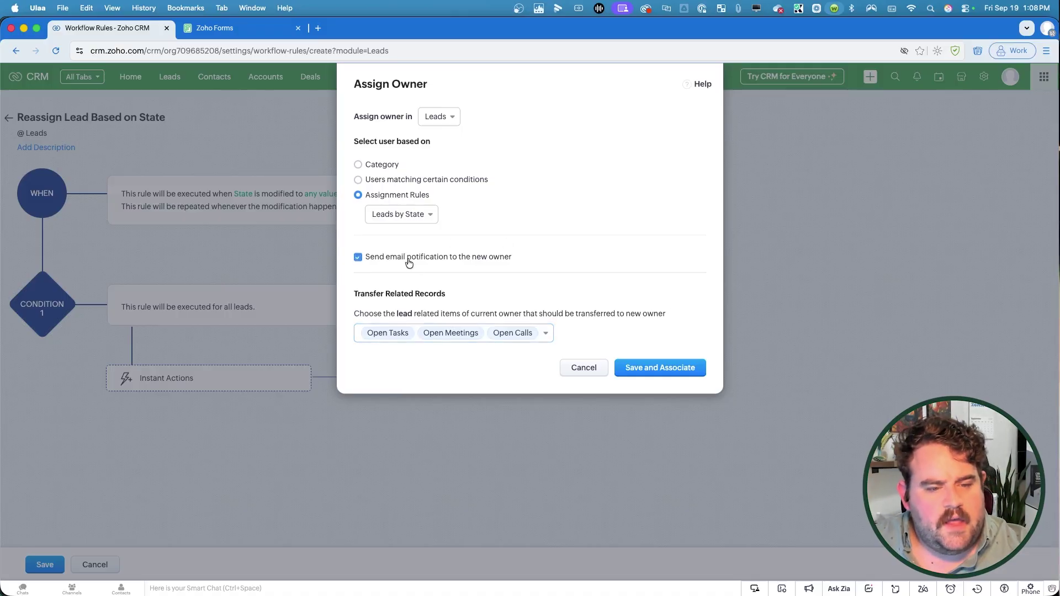
click(657, 368)
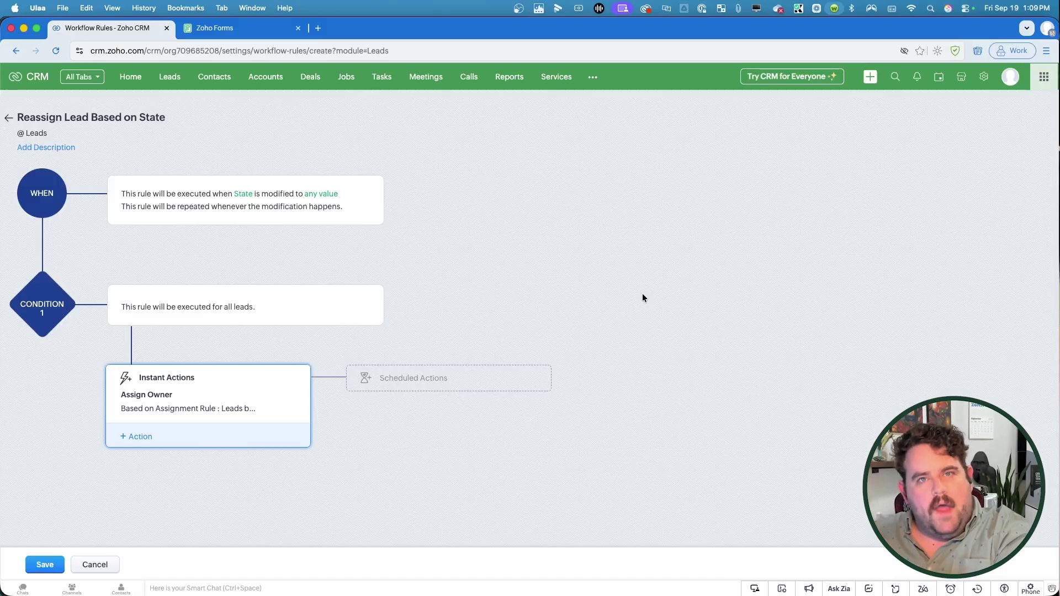
Save the 'Reassign Lead Based on State' workflow rule
click(58, 565)
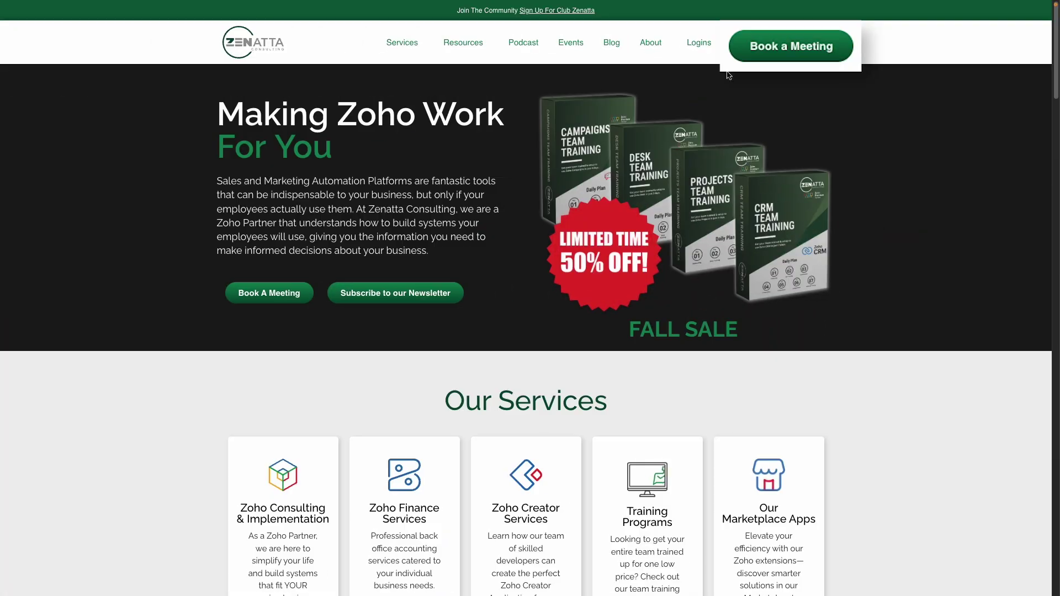
Jump to the Zenatta website's free consultation form via Book a Meeting
scroll(774, 45, down, 15)
click(774, 43)
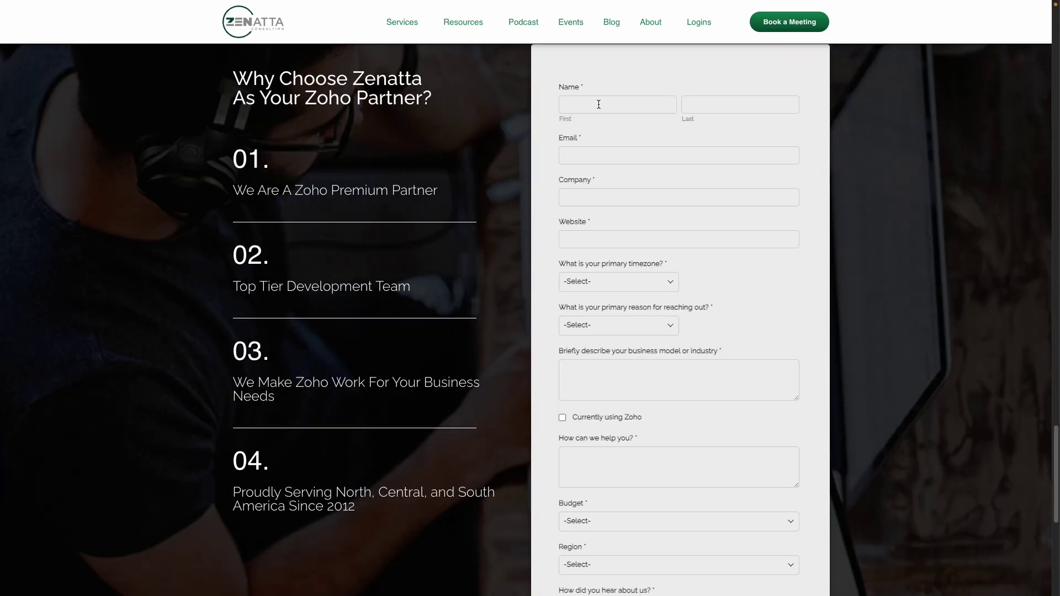